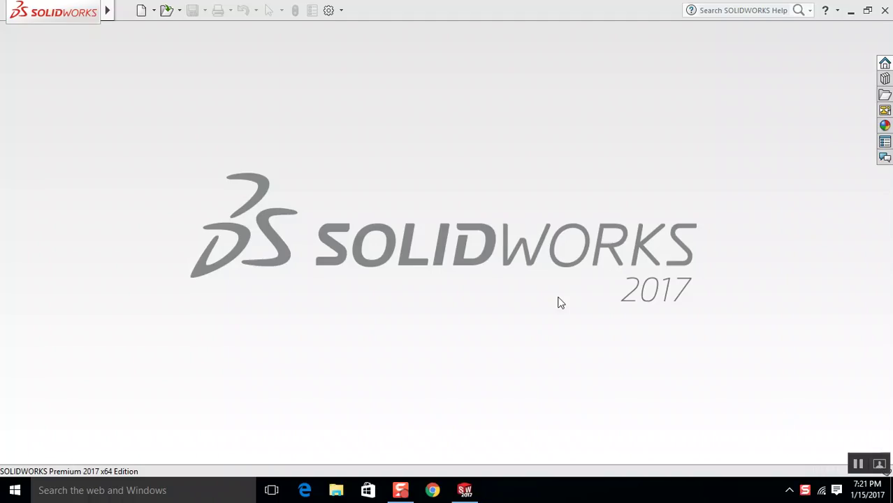
# Open the Frame Weldment part file
pyautogui.click(118, 11)
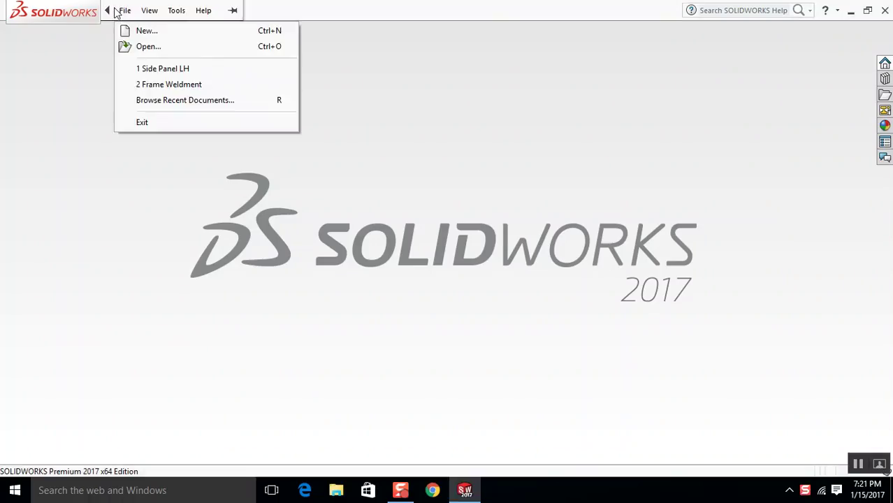
pyautogui.click(140, 47)
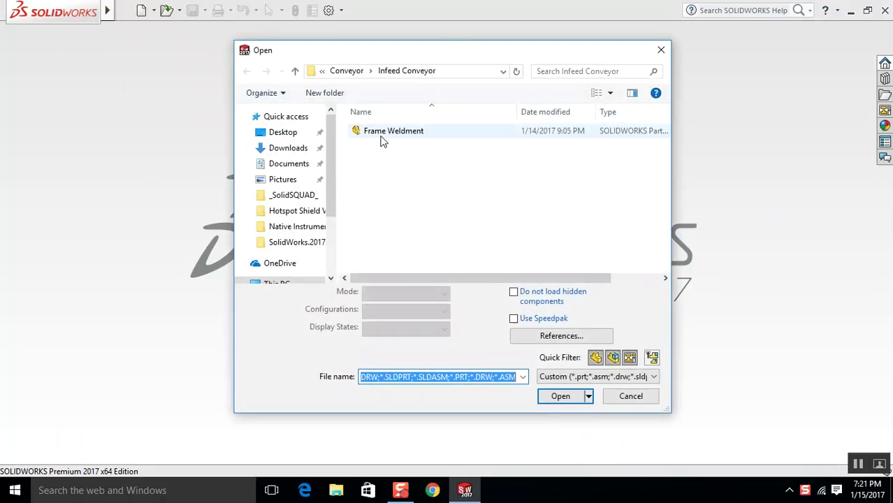
pyautogui.click(392, 131)
pyautogui.click(562, 396)
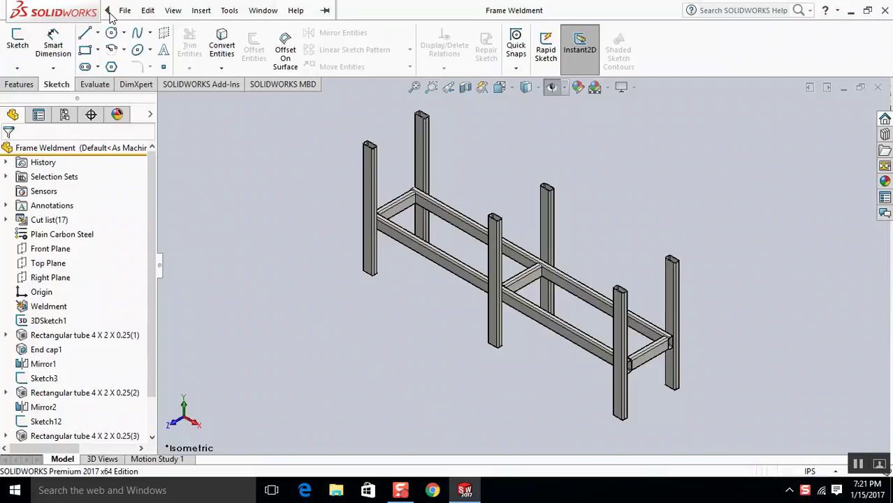
# Measure the edge of an upright tube post with the Measure tool
pyautogui.click(124, 10)
pyautogui.moveTo(229, 14)
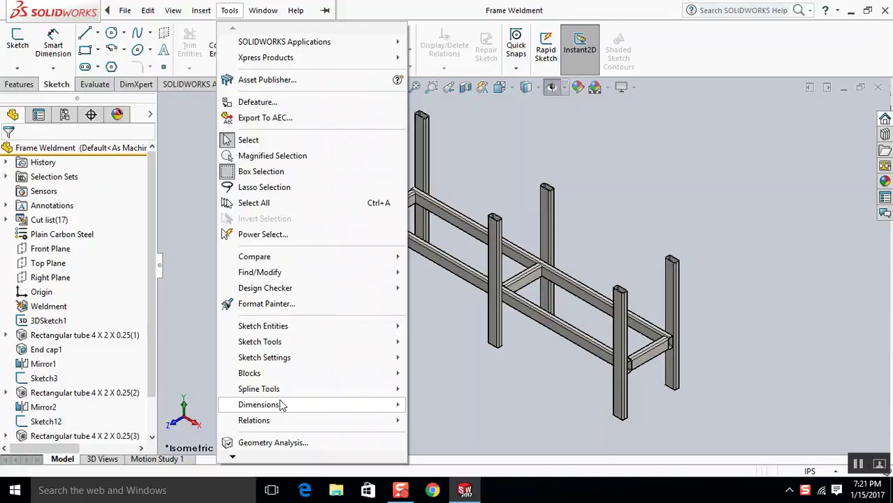
pyautogui.moveTo(282, 406)
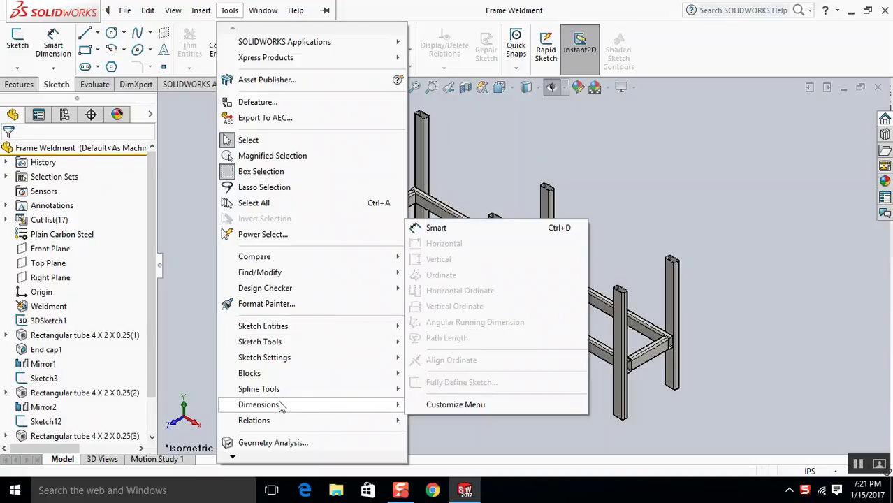
pyautogui.click(570, 178)
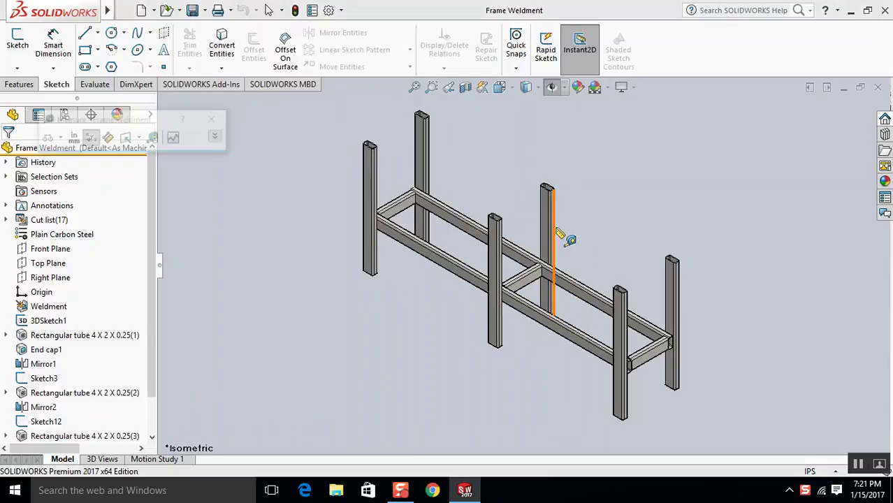
pyautogui.press('f')
pyautogui.scroll(-10, 622, 316)
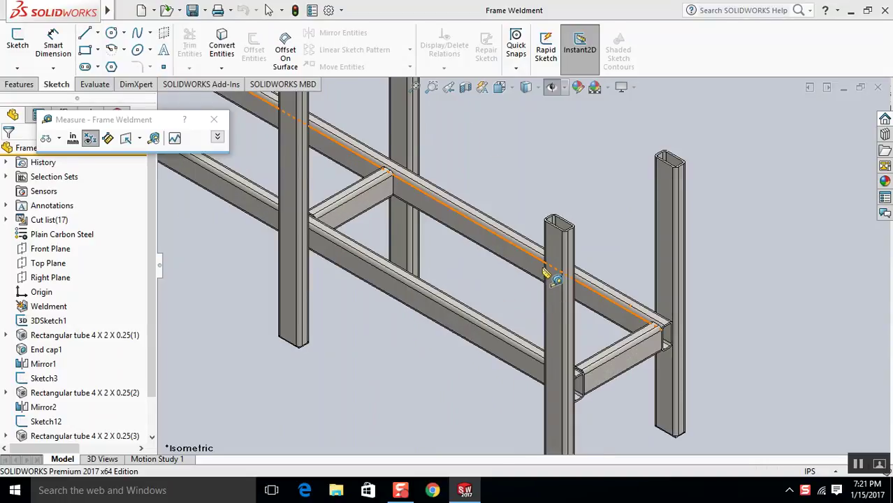
pyautogui.scroll(5, 586, 223)
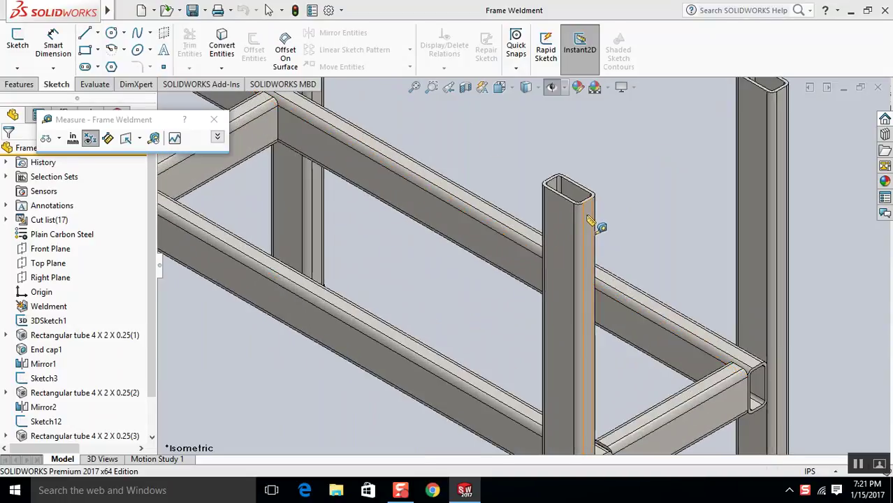
pyautogui.click(587, 225)
# Measure the distance to a top tube's face, viewing the frame from above
pyautogui.scroll(2, 496, 199)
pyautogui.moveTo(502, 202); pyautogui.dragTo(473, 179, button='middle')
pyautogui.scroll(-3, 461, 168)
pyautogui.scroll(-4, 458, 155)
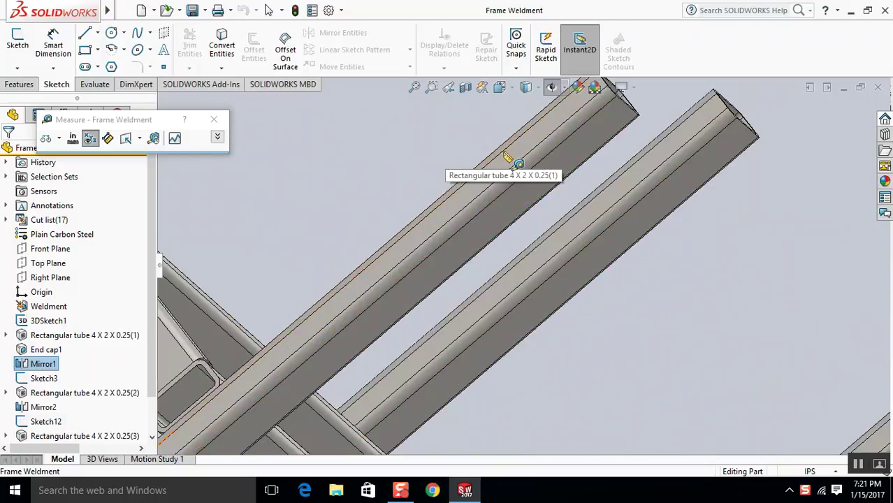
pyautogui.click(519, 202)
pyautogui.scroll(4, 520, 202)
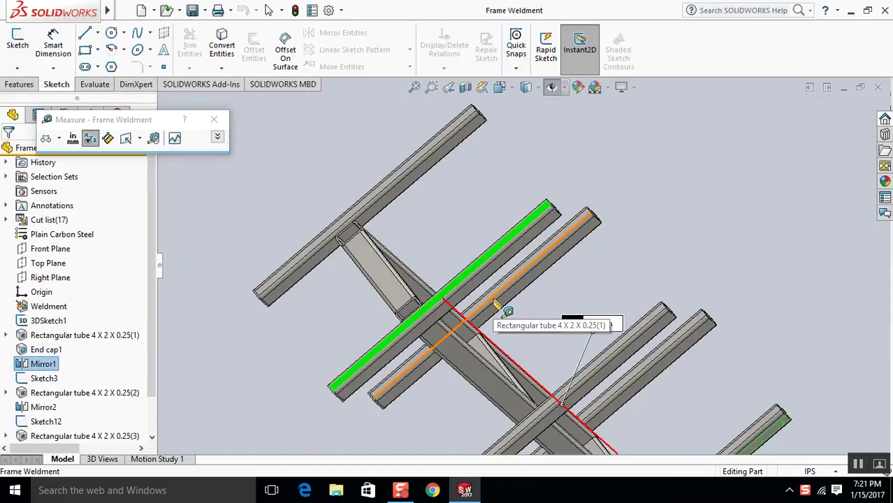
# End measuring and show the whole frame in isometric view
pyautogui.press('Escape')
pyautogui.scroll(-7, 601, 234)
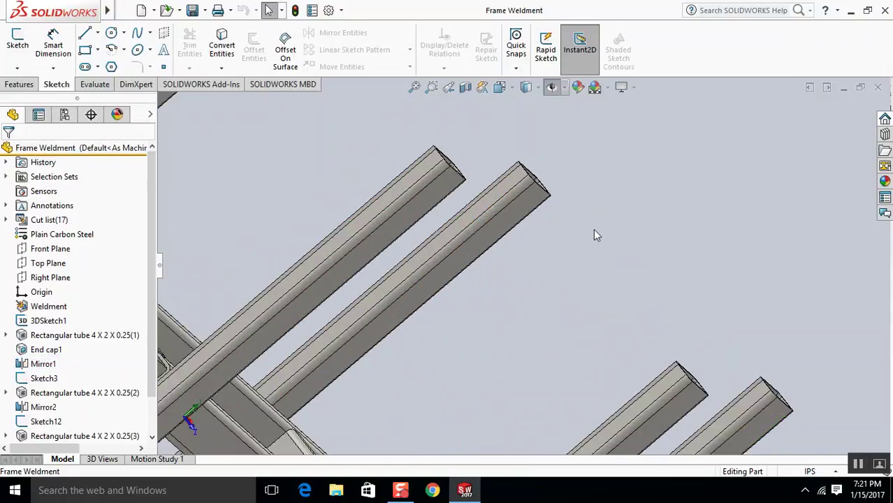
pyautogui.hotkey('ctrl', '7')
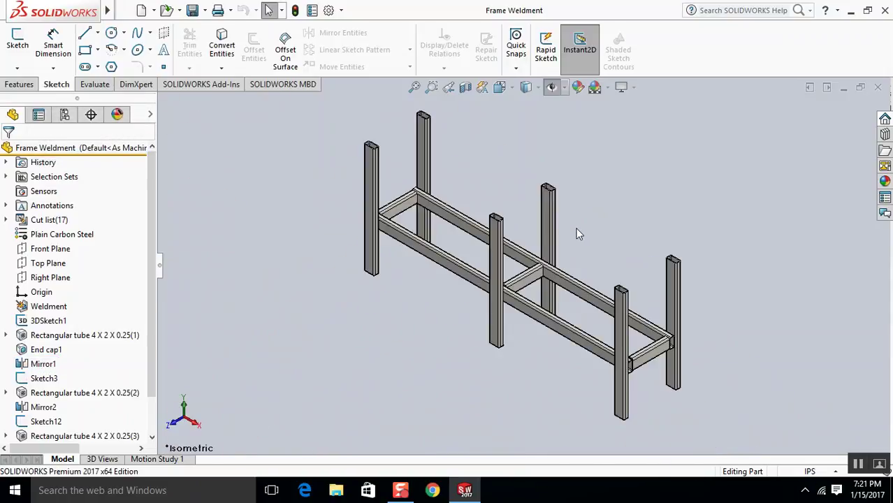
# Create a new empty part
pyautogui.click(154, 11)
pyautogui.click(163, 27)
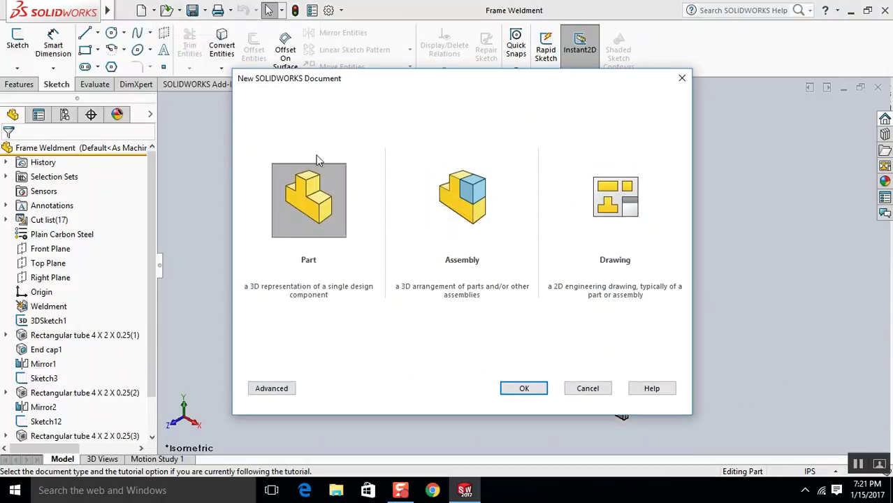
pyautogui.click(524, 388)
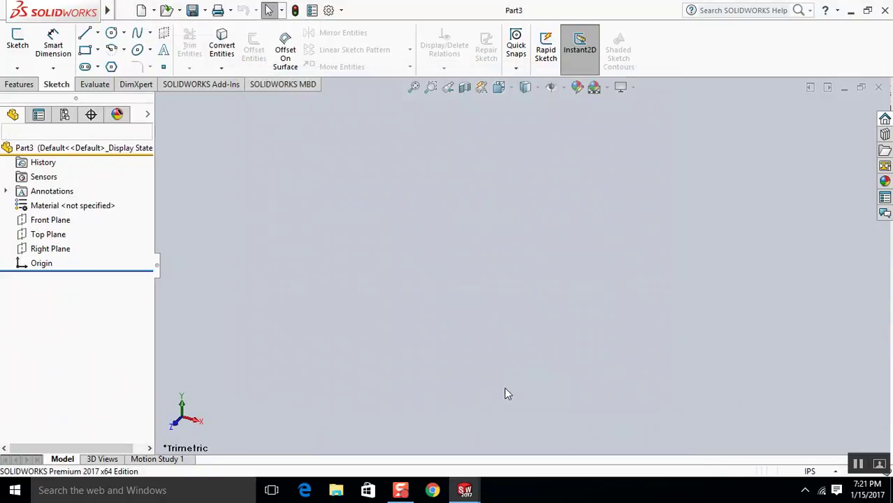
# On the Right Plane, sketch top, vertical and bottom lines forming an open C profile
pyautogui.click(41, 251)
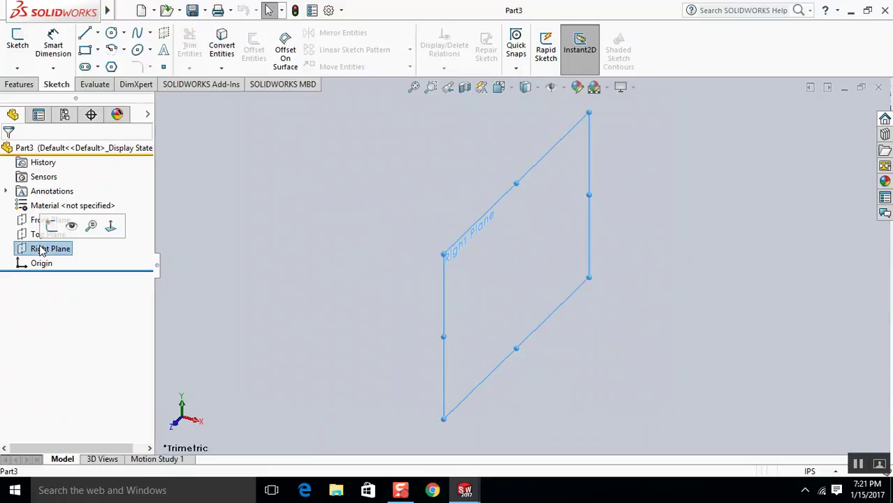
pyautogui.hotkey('ctrl', '8')
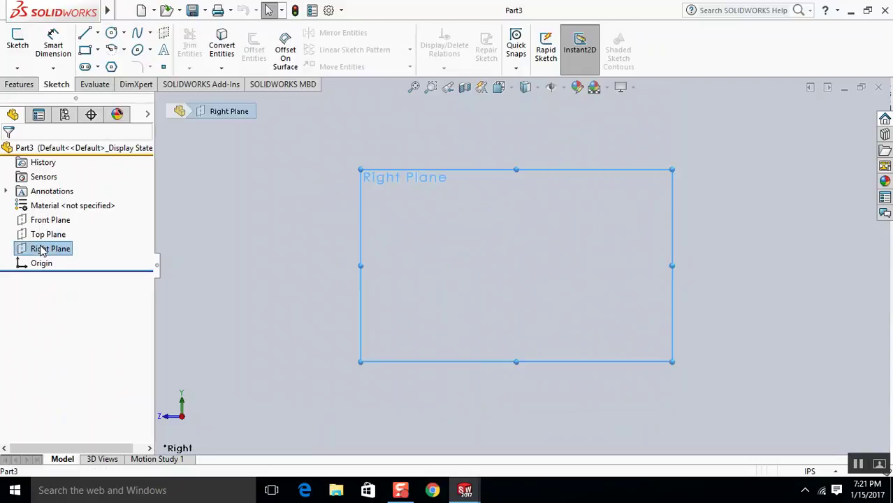
pyautogui.press('l')
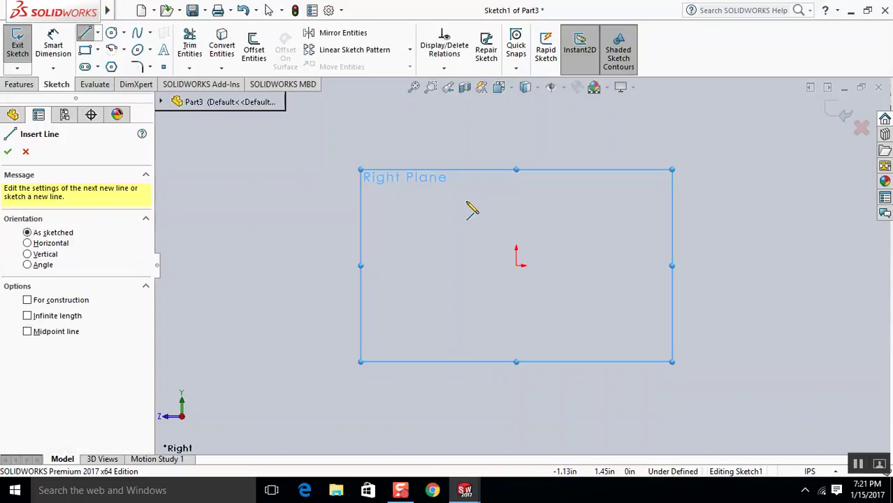
pyautogui.moveTo(463, 197); pyautogui.dragTo(516, 196)
pyautogui.click(516, 197)
pyautogui.click(516, 360)
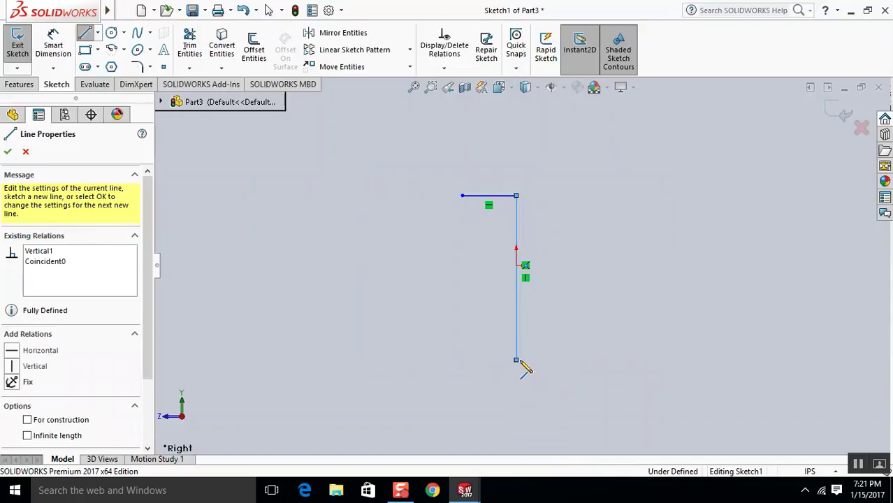
pyautogui.click(467, 360)
pyautogui.press('Escape')
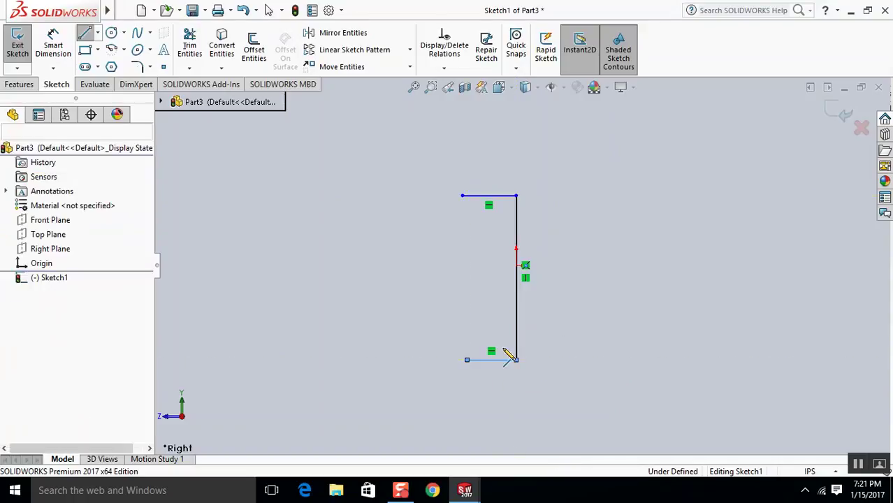
# Start Smart Dimension on the profile's vertical line
pyautogui.press('d')
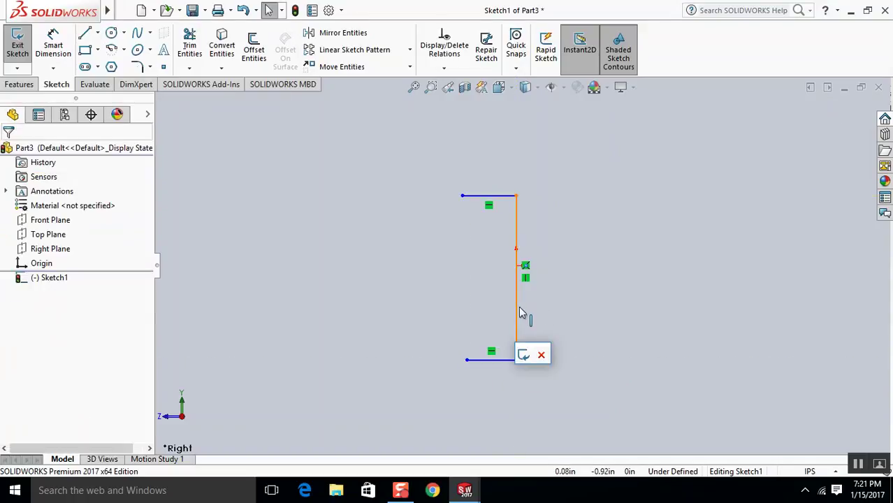
pyautogui.click(516, 306)
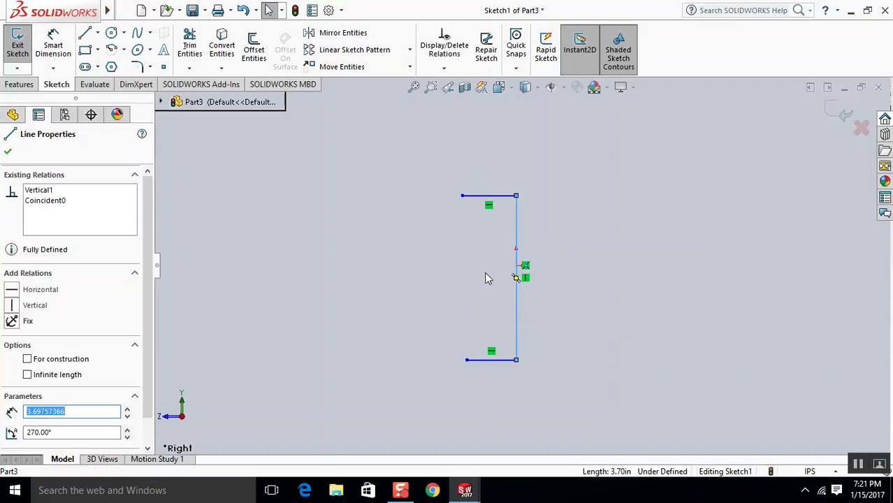
pyautogui.click(334, 216)
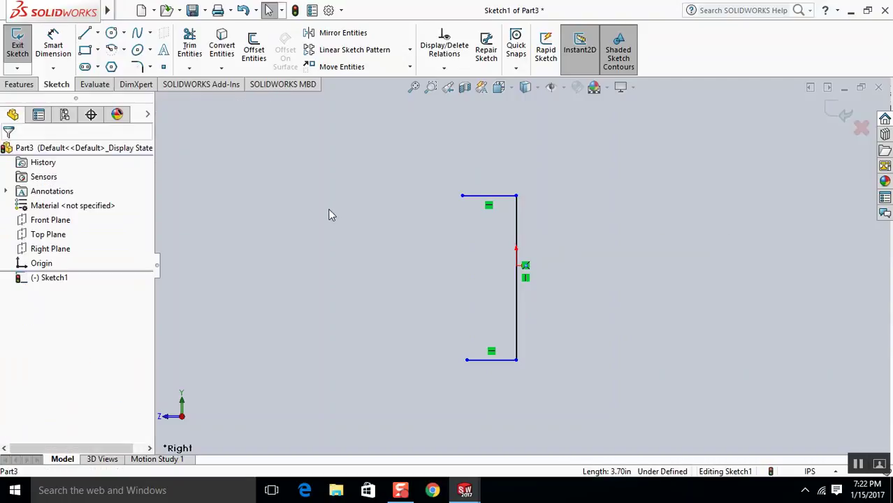
pyautogui.hotkey('ctrl', 'd')
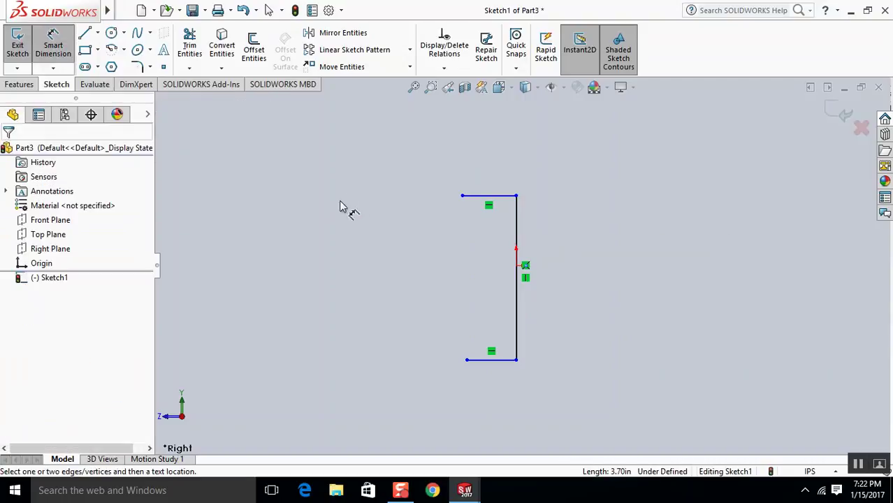
pyautogui.click(515, 217)
# Dimension the vertical leg to 12 and the top leg to 1.5 in
pyautogui.click(611, 250)
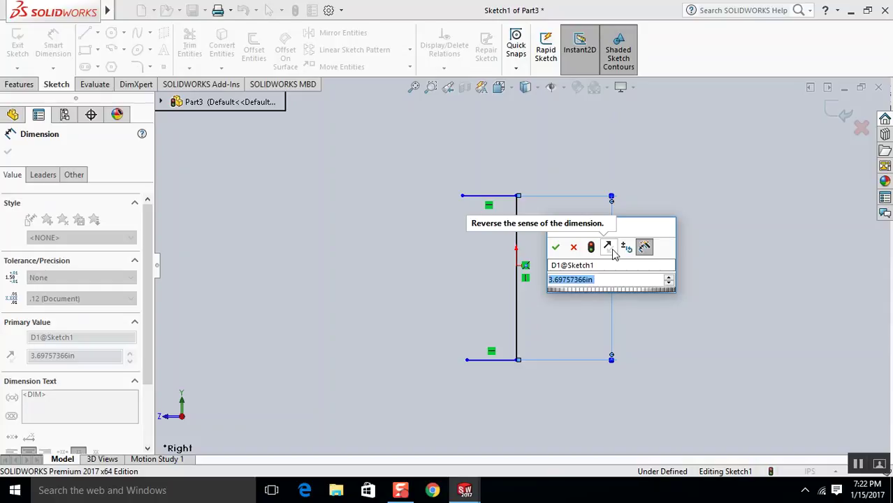
pyautogui.write('12')
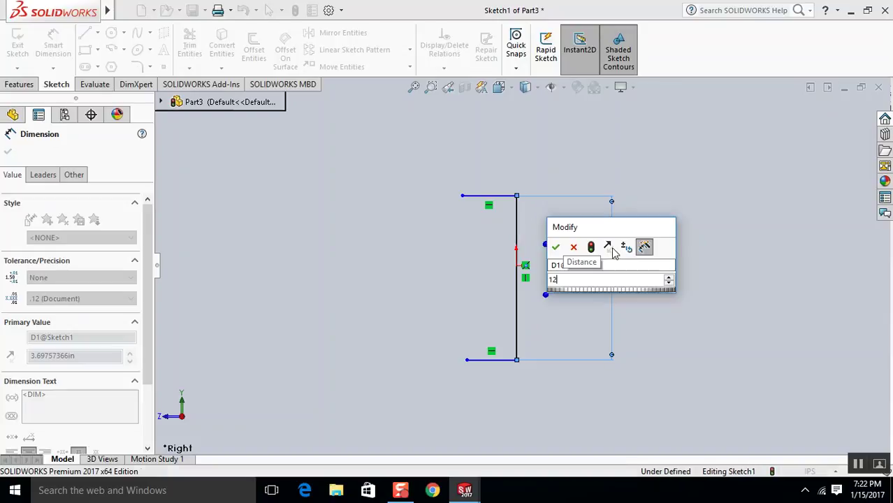
pyautogui.press('Return')
pyautogui.click(508, 200)
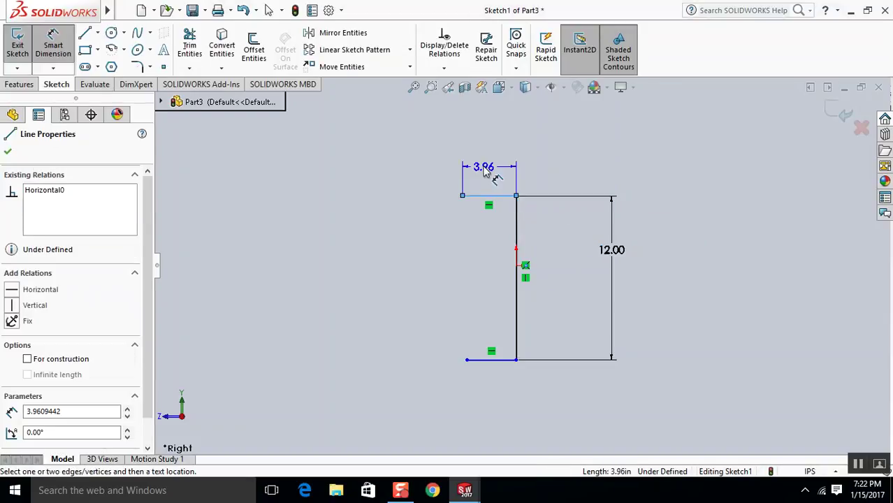
pyautogui.click(494, 173)
pyautogui.write('1.')
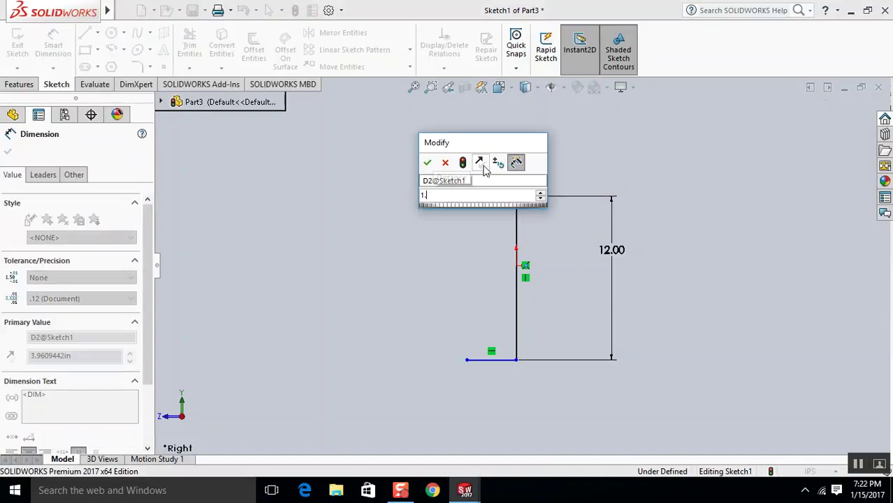
pyautogui.write('5')
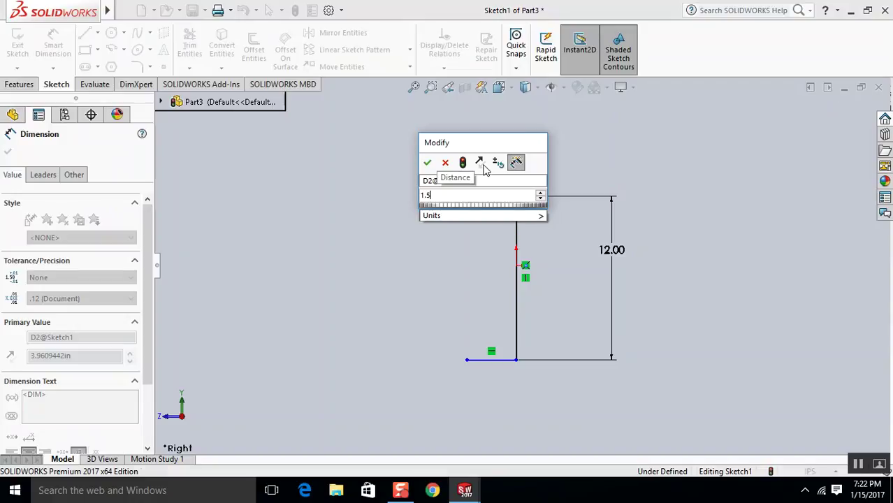
pyautogui.press('Return')
pyautogui.press('Escape')
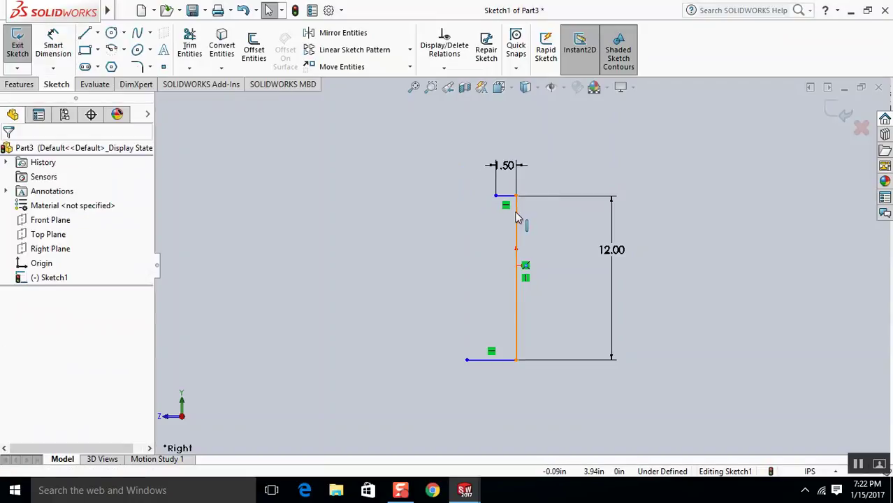
# Add a Midpoint relation between upright and origin, and make bottom line Equal to top
pyautogui.click(518, 267)
pyautogui.keyDown('ctrl'); pyautogui.click(516, 249); pyautogui.keyUp('ctrl')
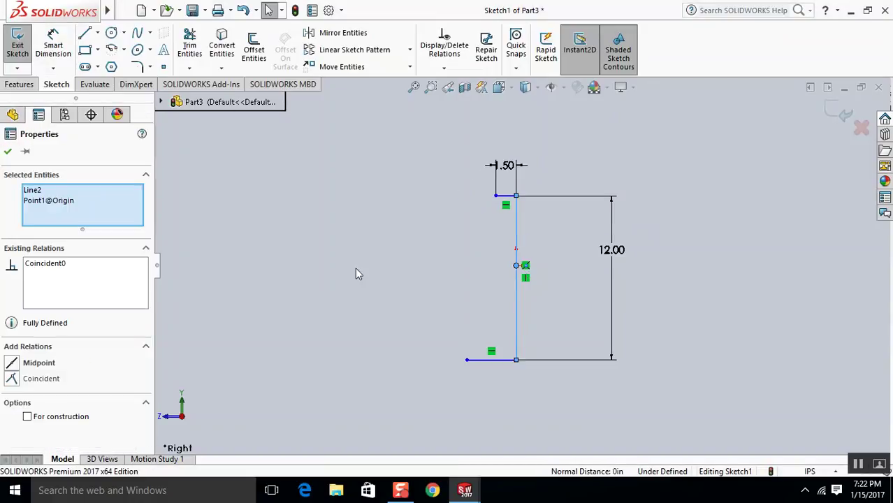
pyautogui.click(18, 368)
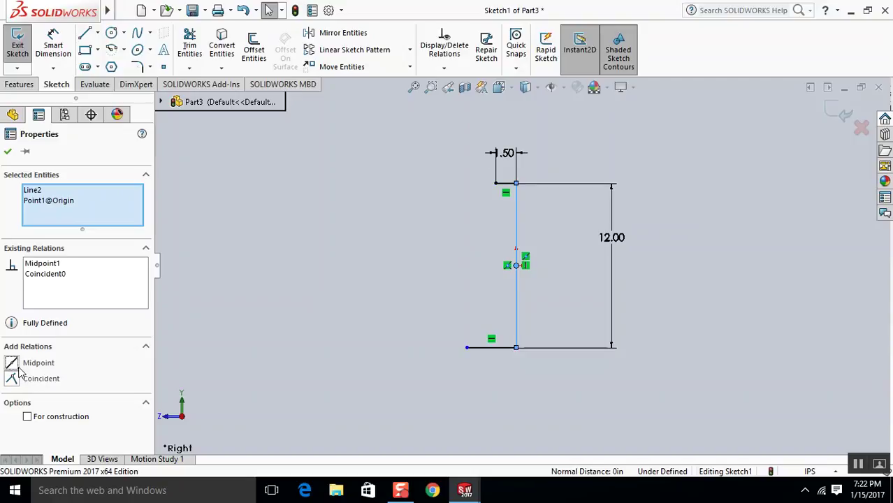
pyautogui.click(476, 218)
pyautogui.click(511, 185)
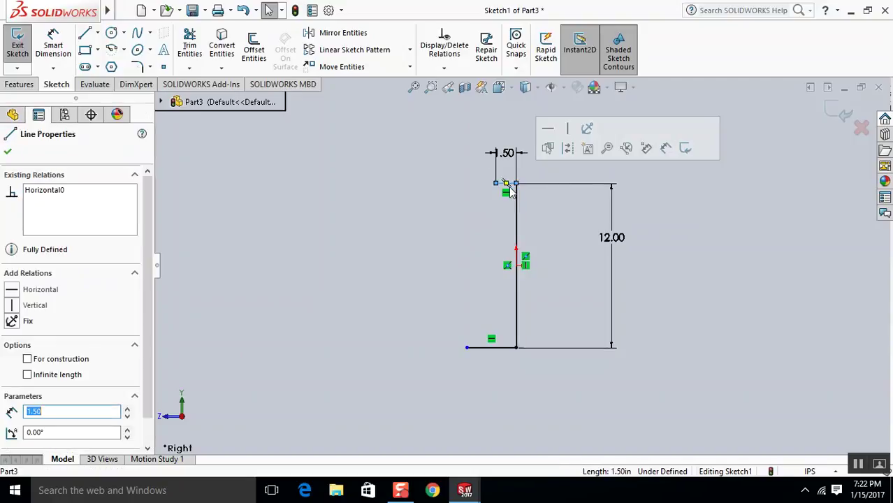
pyautogui.keyDown('ctrl'); pyautogui.click(500, 348); pyautogui.keyUp('ctrl')
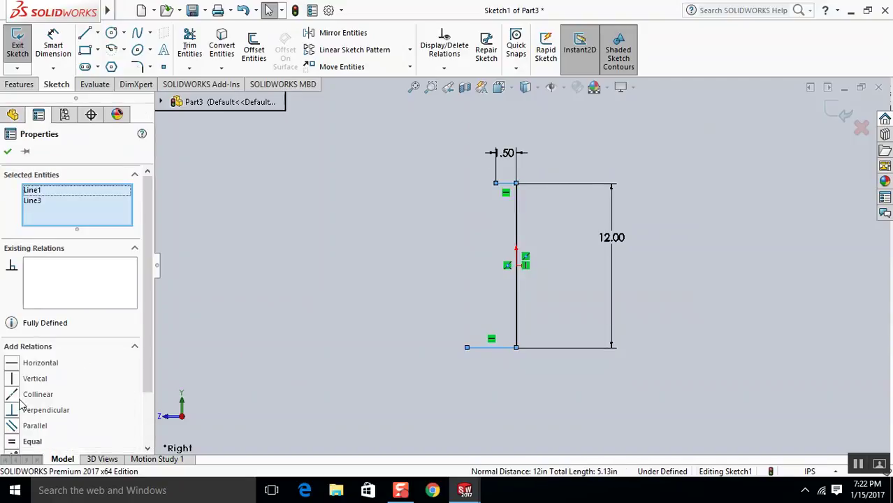
pyautogui.click(14, 442)
pyautogui.press('Escape')
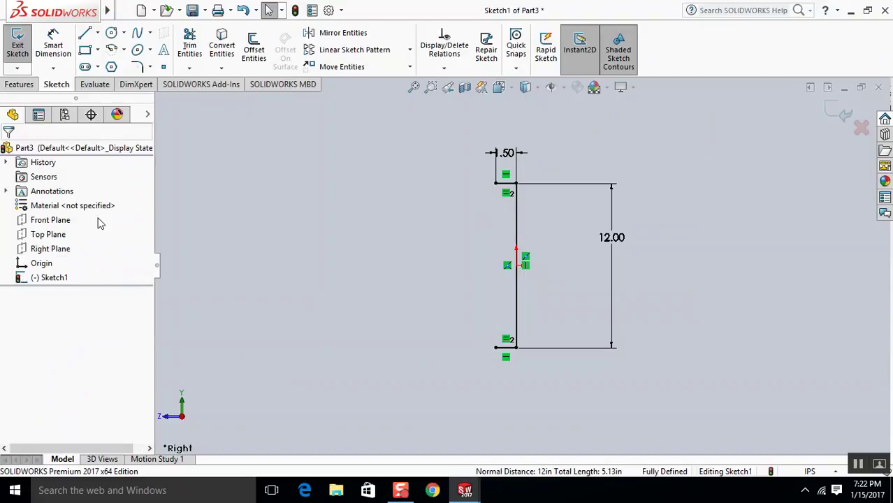
# Build a Mid Plane sheet-metal base flange 124 in deep from the sketch
pyautogui.moveTo(115, 17)
pyautogui.click(173, 11)
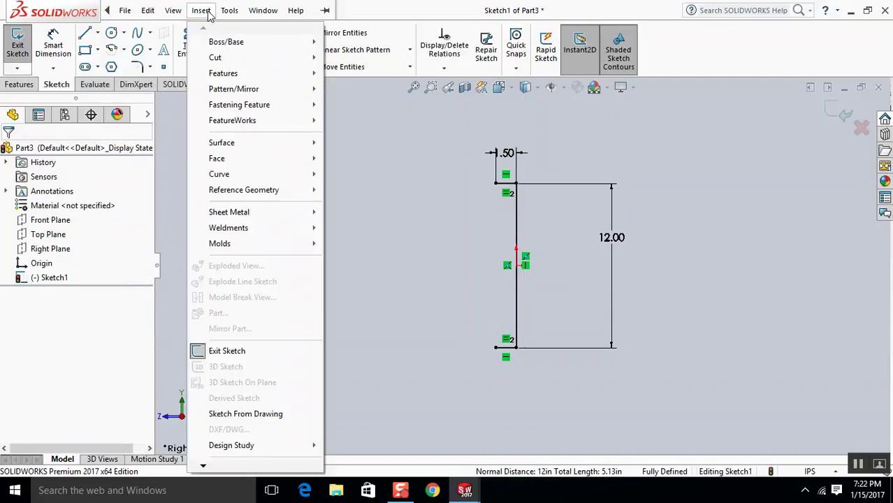
pyautogui.moveTo(269, 212)
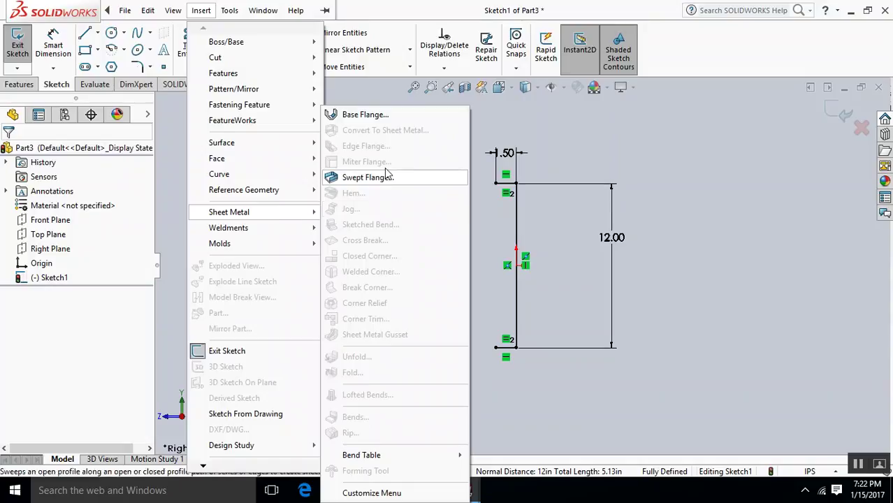
pyautogui.click(384, 117)
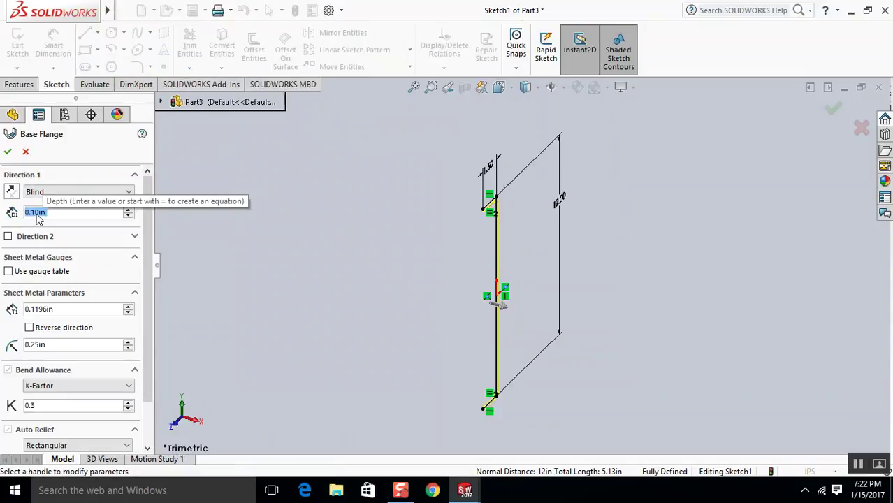
pyautogui.click(56, 191)
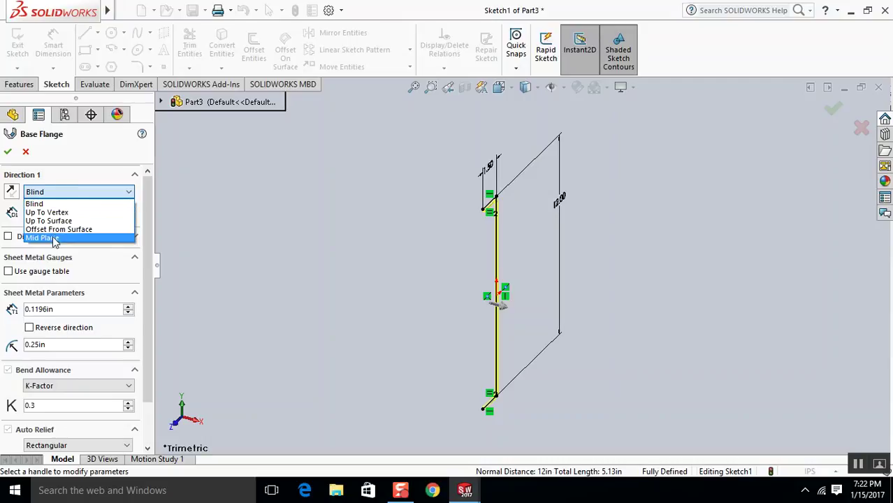
pyautogui.click(42, 238)
pyautogui.write('124')
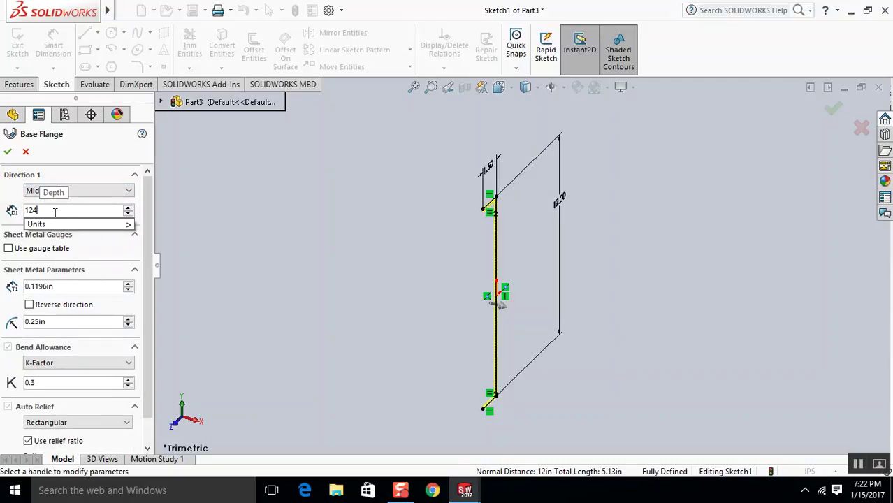
pyautogui.press('Return')
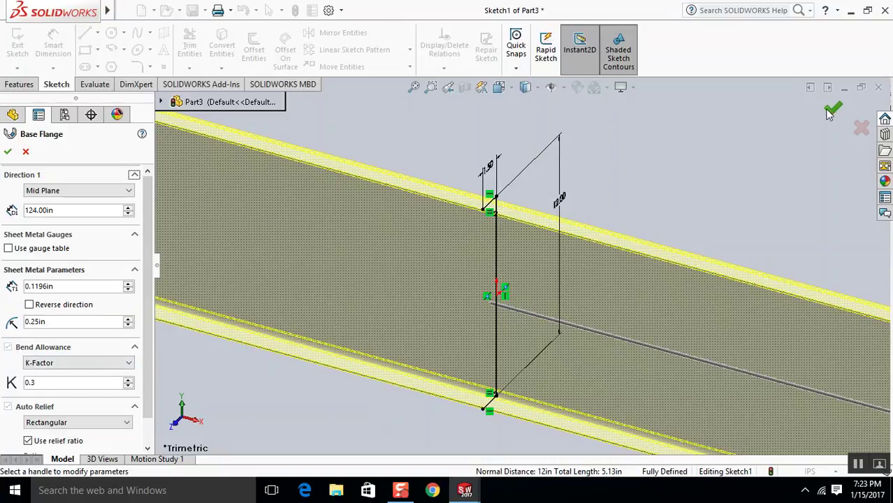
pyautogui.press('Return')
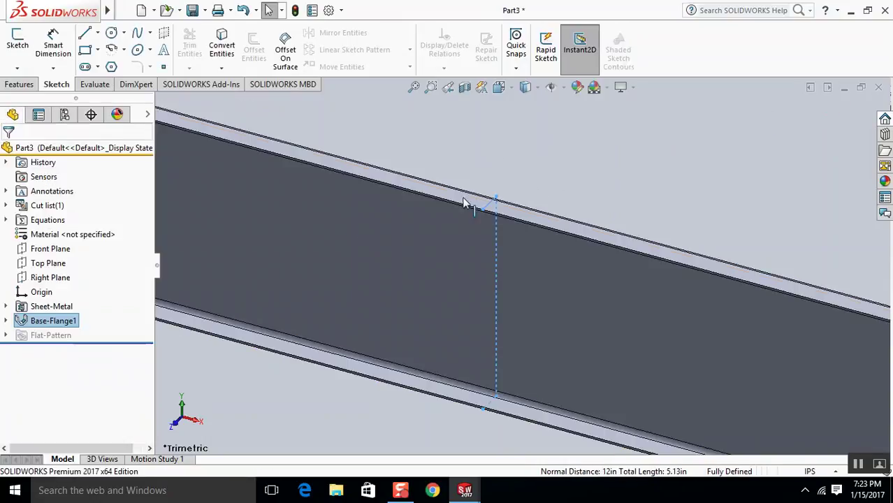
# Assign Plain Carbon Steel as the part material and view it isometric
pyautogui.rightClick(44, 234)
pyautogui.click(84, 260)
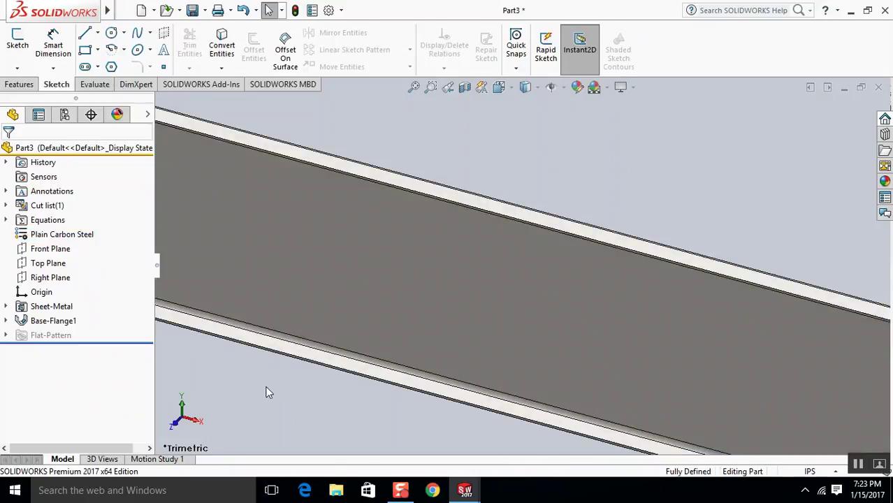
pyautogui.hotkey('ctrl', '7')
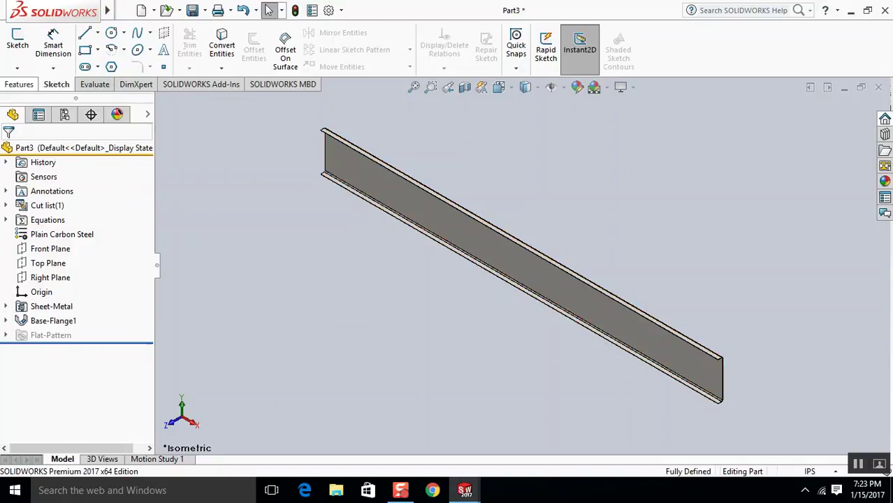
# Use Save As to store the part as 'Frame Panel LH' in the Infeed Conveyor folder
pyautogui.click(142, 11)
pyautogui.moveTo(127, 12)
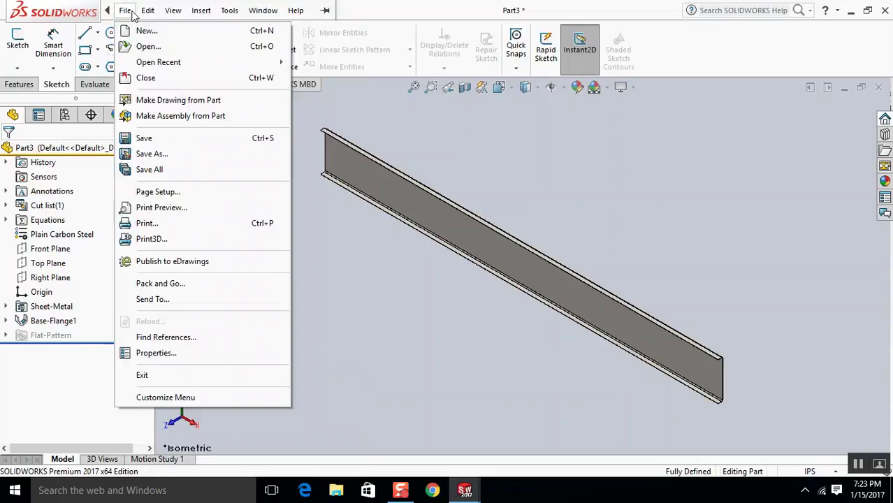
pyautogui.click(152, 153)
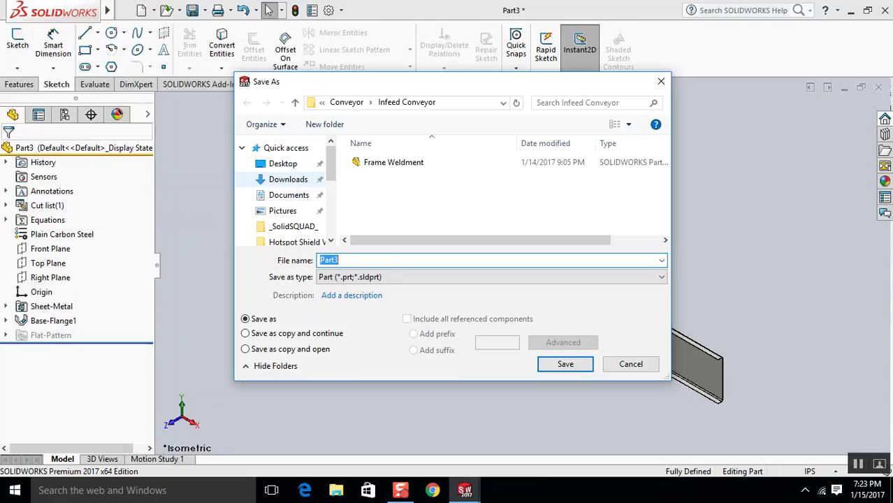
pyautogui.write('Frame')
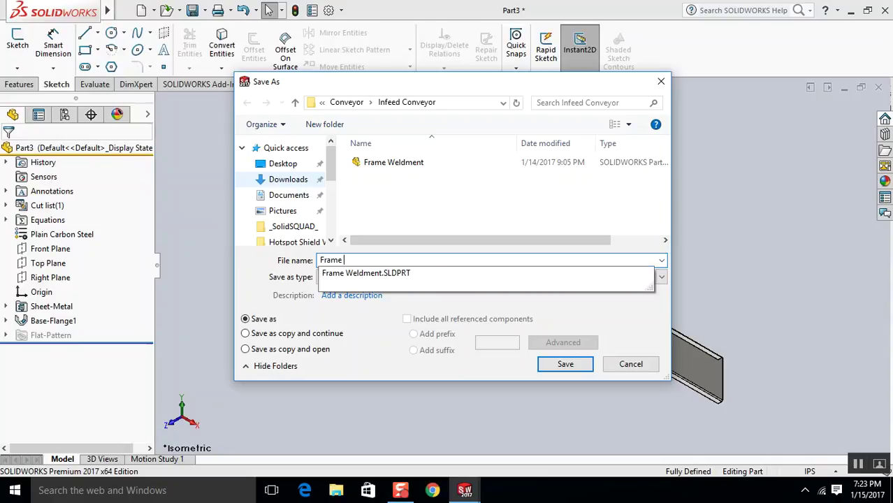
pyautogui.write(' Panel')
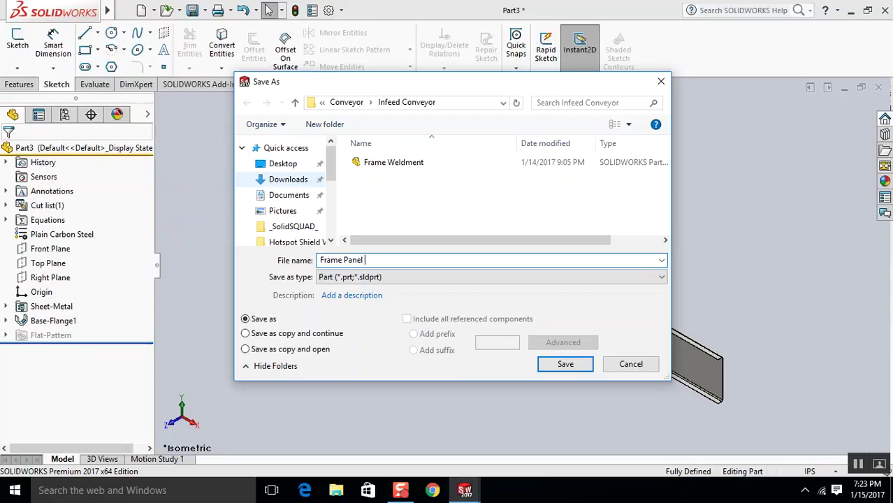
pyautogui.write(' LH')
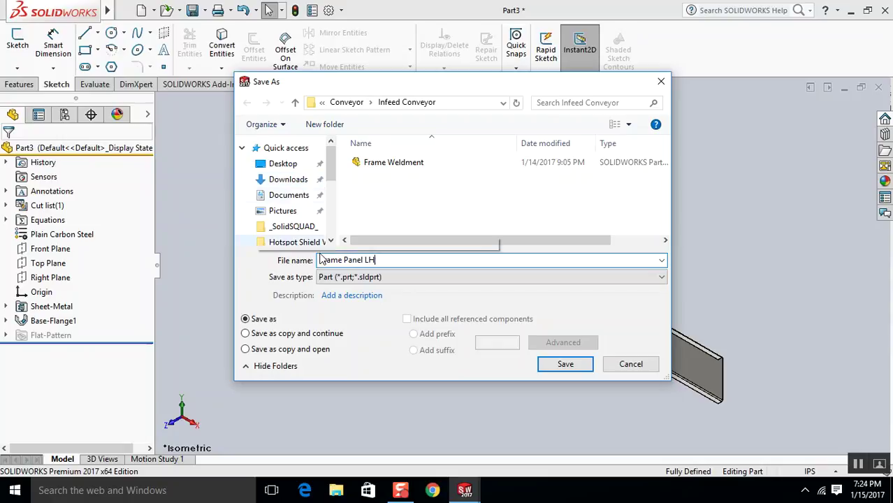
pyautogui.click(565, 363)
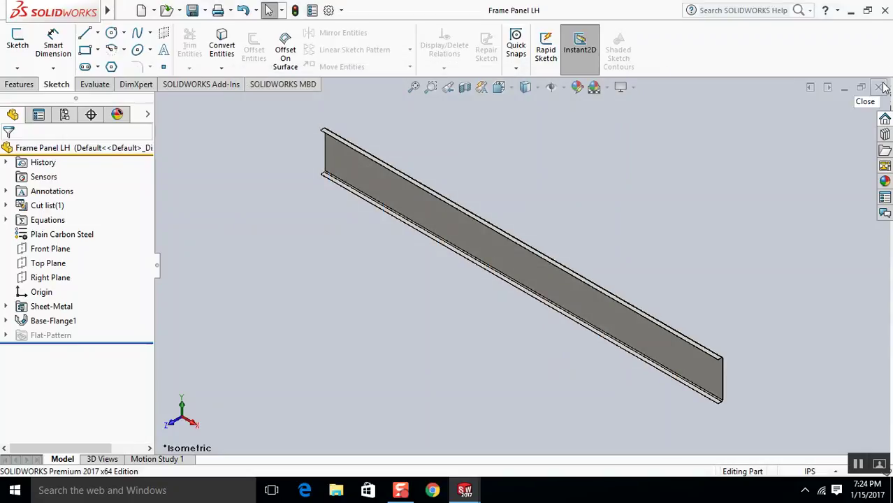
# Save as copy and continue, changing the name ending from LH to RH ('Frame Panel RH')
pyautogui.click(120, 10)
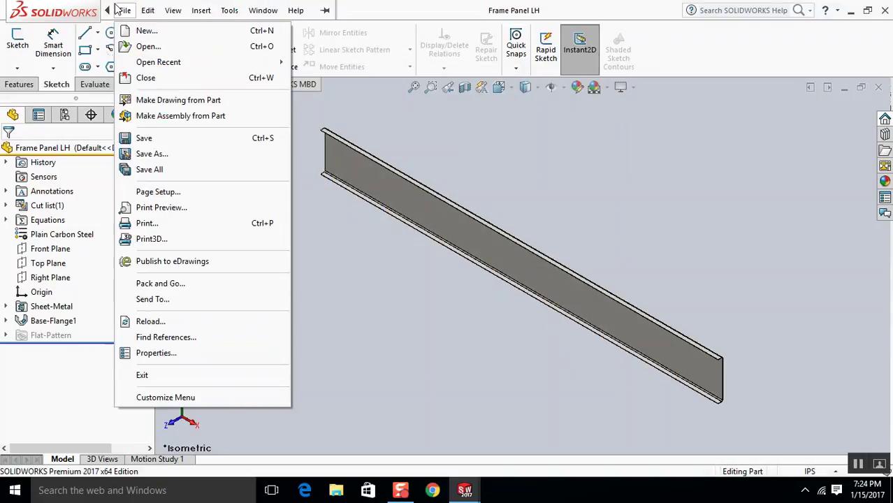
pyautogui.click(152, 154)
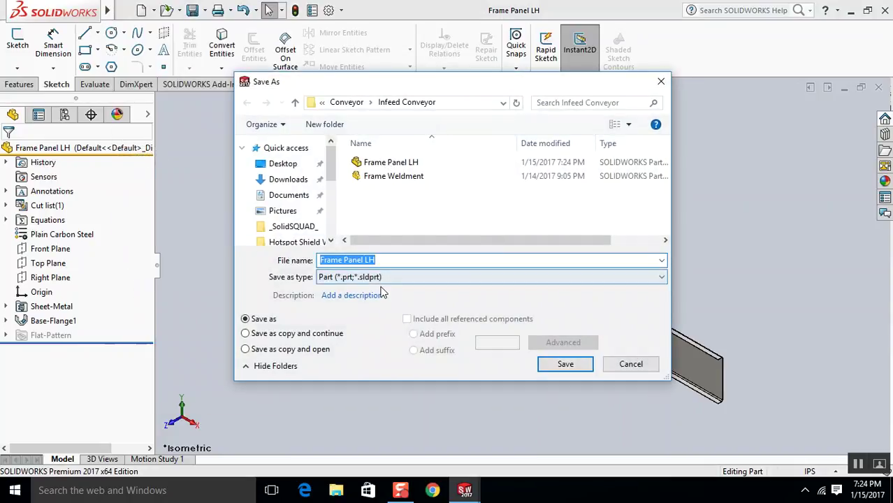
pyautogui.click(245, 333)
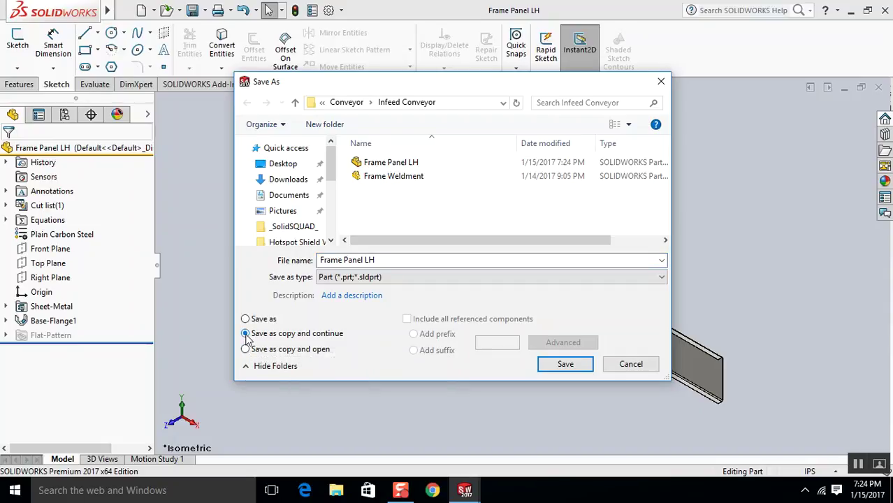
pyautogui.click(402, 259)
pyautogui.click(402, 259)
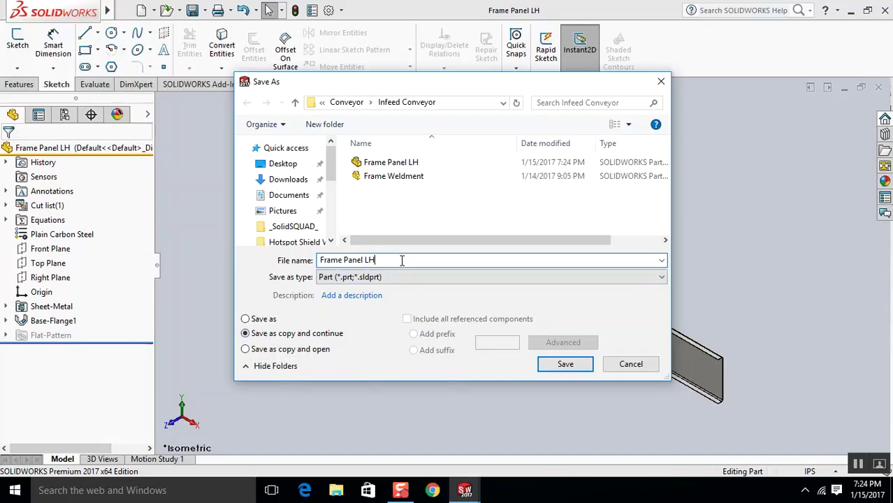
pyautogui.press('BackSpace')
pyautogui.press('BackSpace')
pyautogui.write('RH')
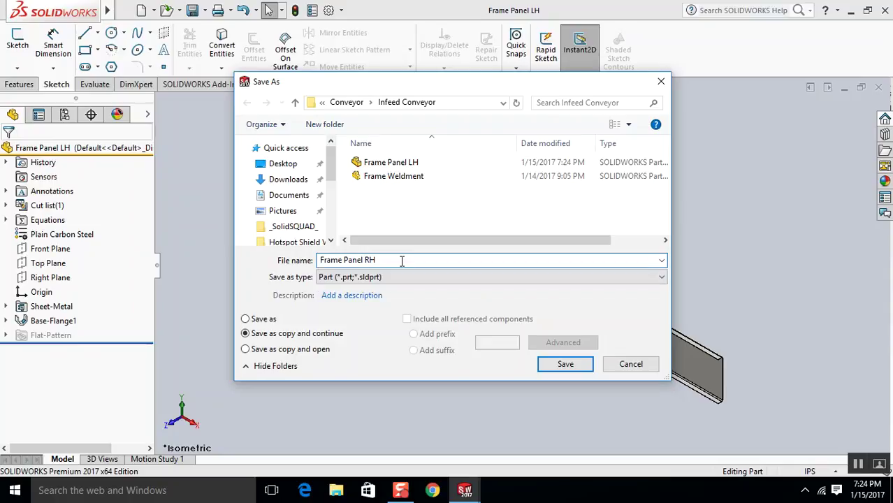
pyautogui.click(562, 366)
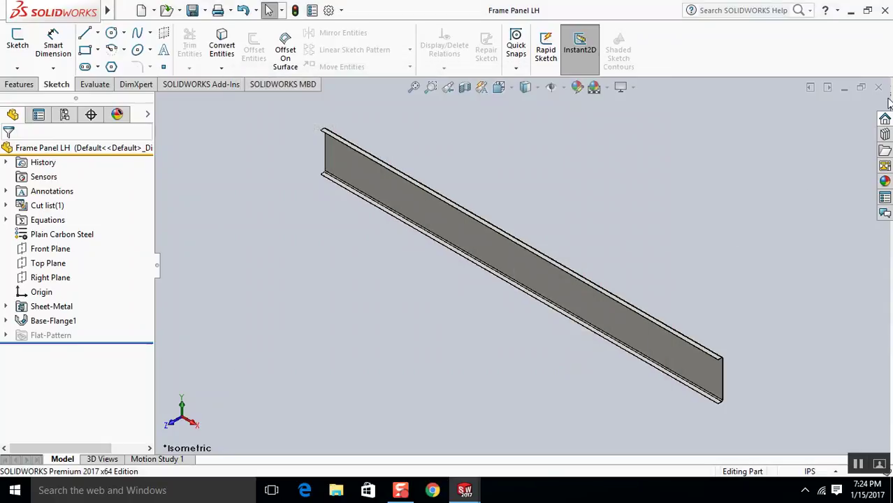
# Close Frame Panel LH and view the weldment frame from the front, orbiting it
pyautogui.click(878, 87)
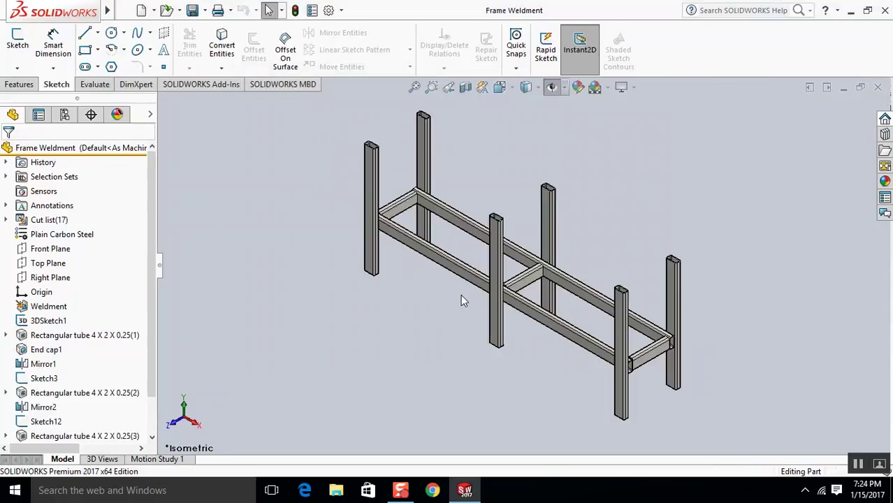
pyautogui.hotkey('ctrl', '1')
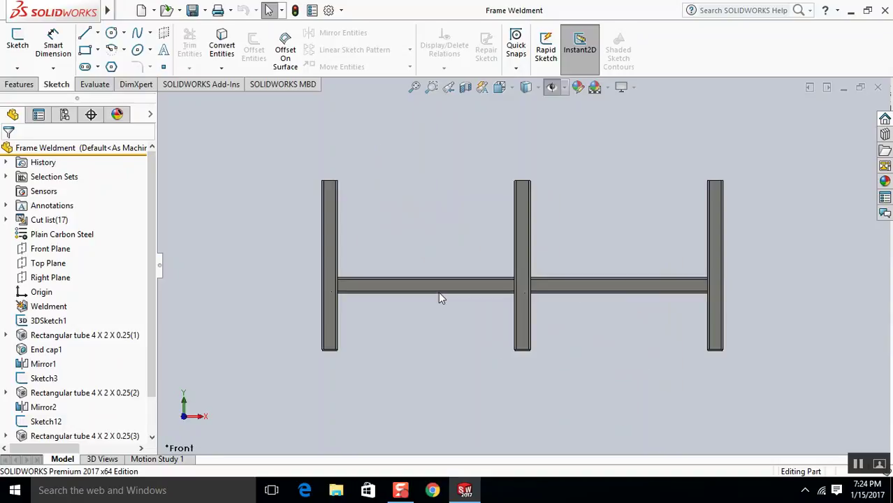
pyautogui.scroll(-3, 399, 173)
pyautogui.scroll(4, 395, 175)
pyautogui.moveTo(394, 174); pyautogui.dragTo(384, 231, button='middle')
# View the frame from the left, zoom to fit, then switch to isometric
pyautogui.hotkey('ctrl', '3')
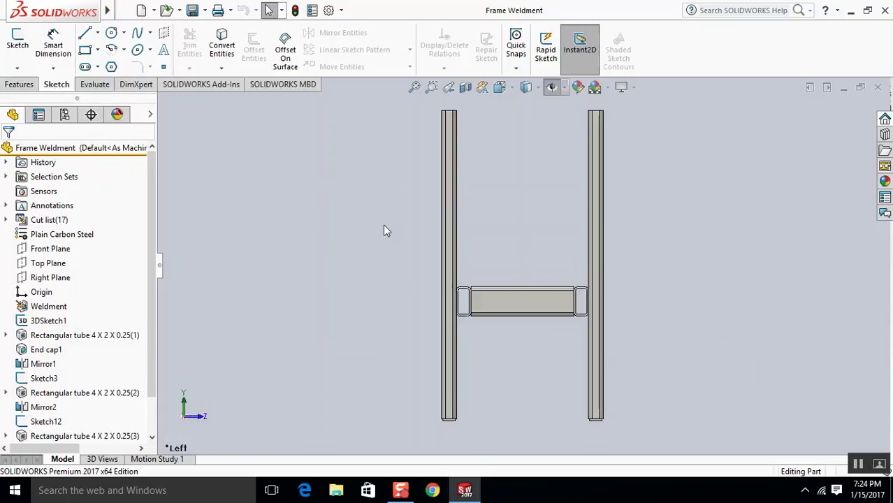
pyautogui.scroll(-2, 386, 223)
pyautogui.press('f')
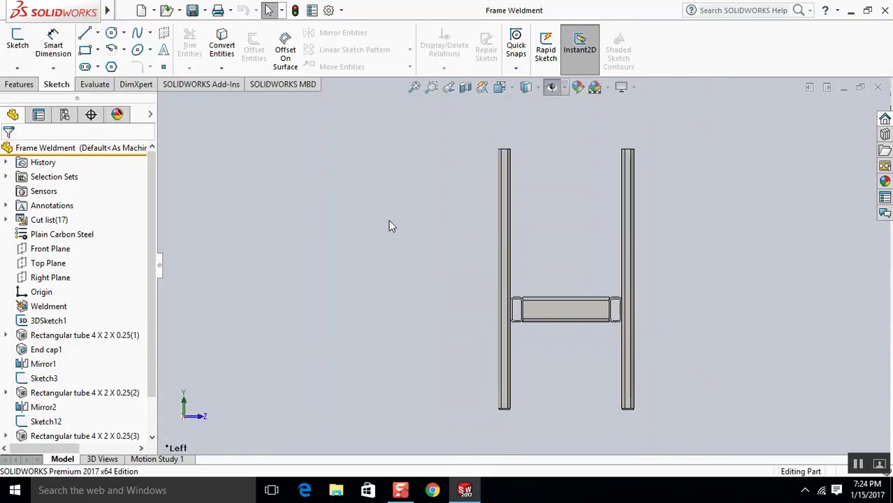
pyautogui.hotkey('ctrl', '7')
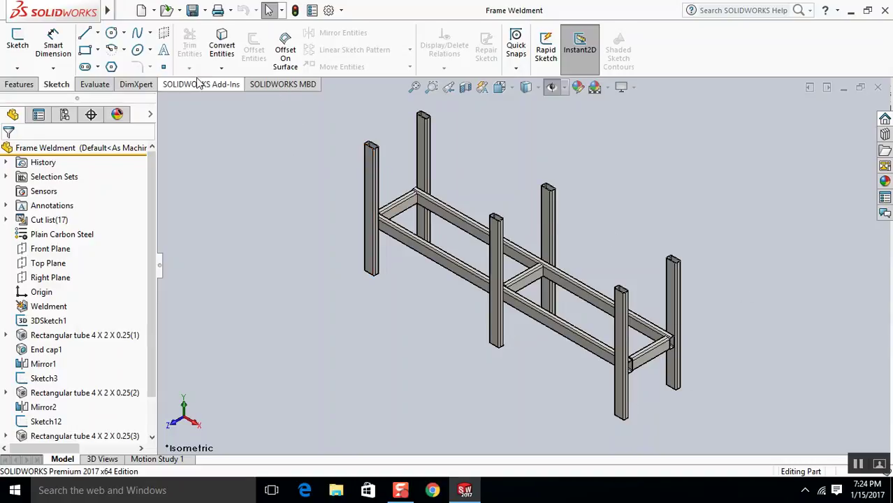
# Start Insert > Part, then cancel the Open dialog
pyautogui.click(125, 9)
pyautogui.moveTo(175, 10)
pyautogui.moveTo(202, 16)
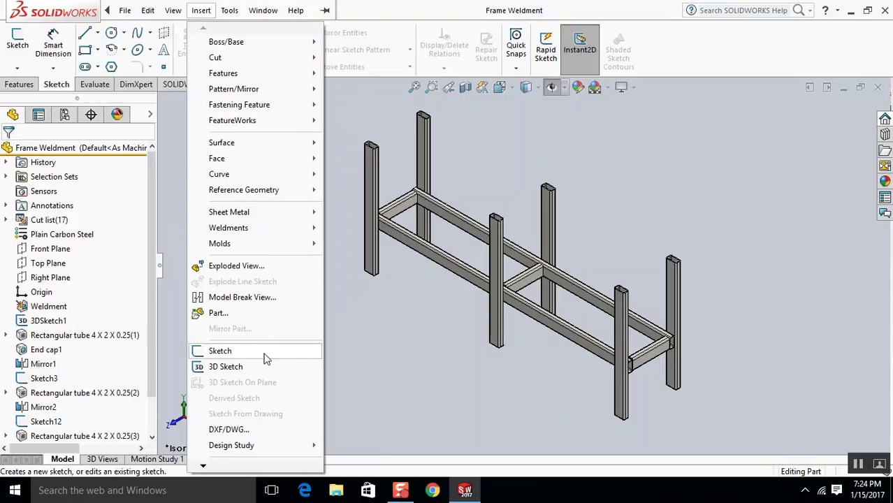
pyautogui.click(251, 313)
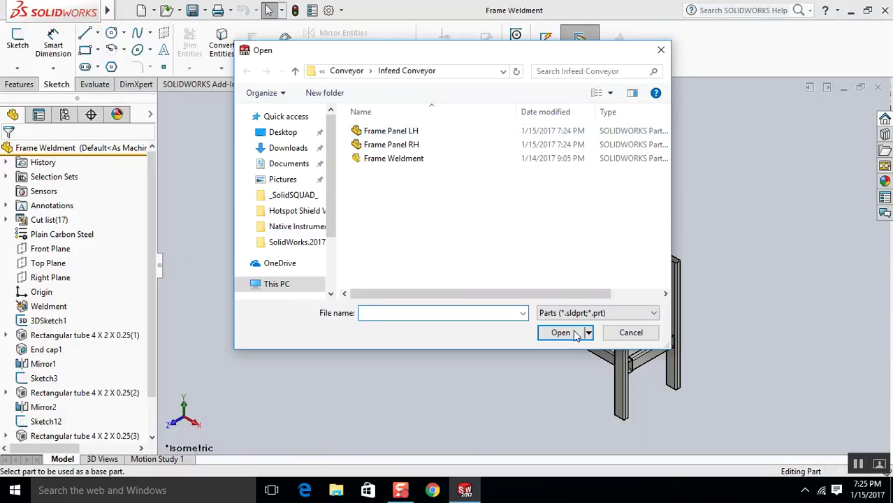
pyautogui.click(631, 332)
# Bring up the Tools menu down to its Customize entry
pyautogui.moveTo(107, 10)
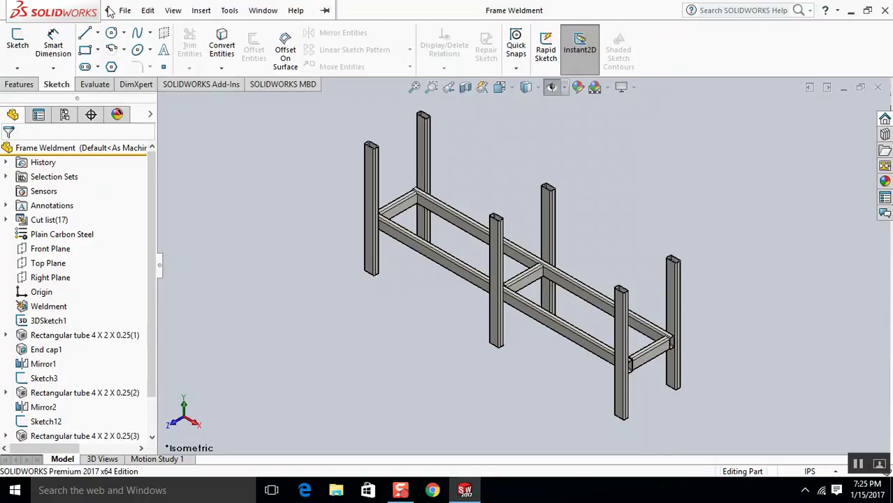
pyautogui.click(201, 10)
pyautogui.click(230, 10)
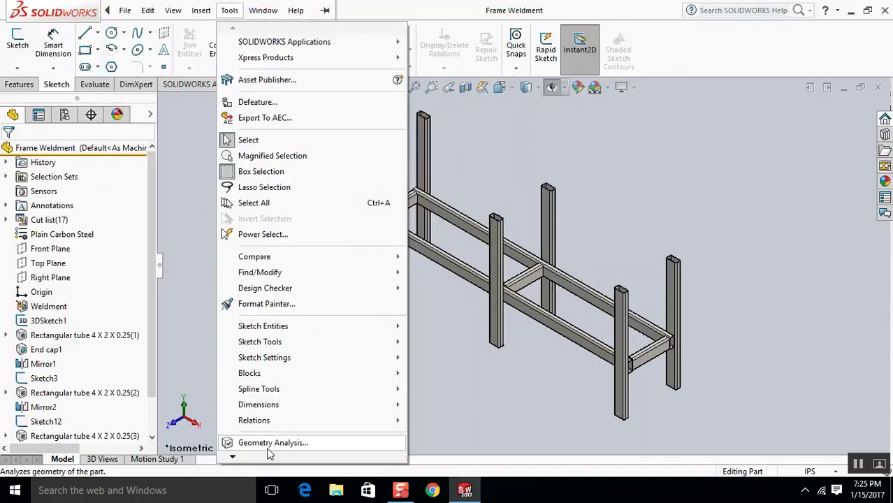
pyautogui.moveTo(265, 458)
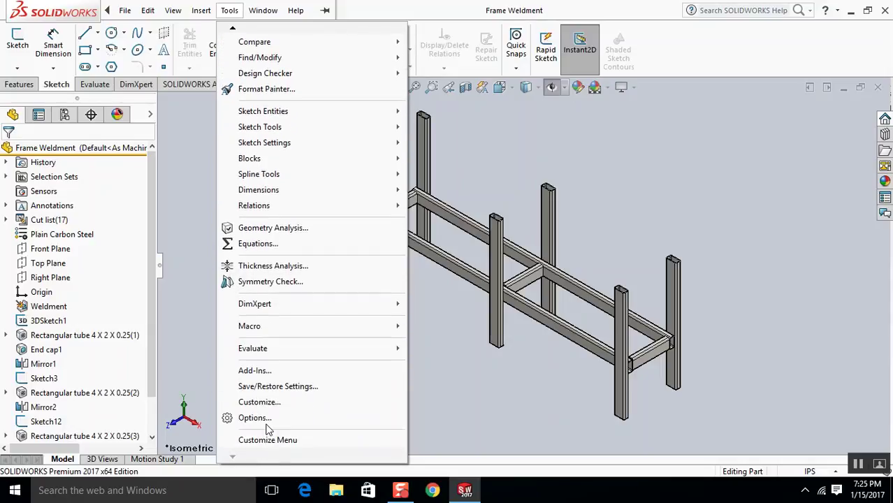
# In Customize > Keyboard, search 'inse' and select the Insert Part command
pyautogui.click(271, 408)
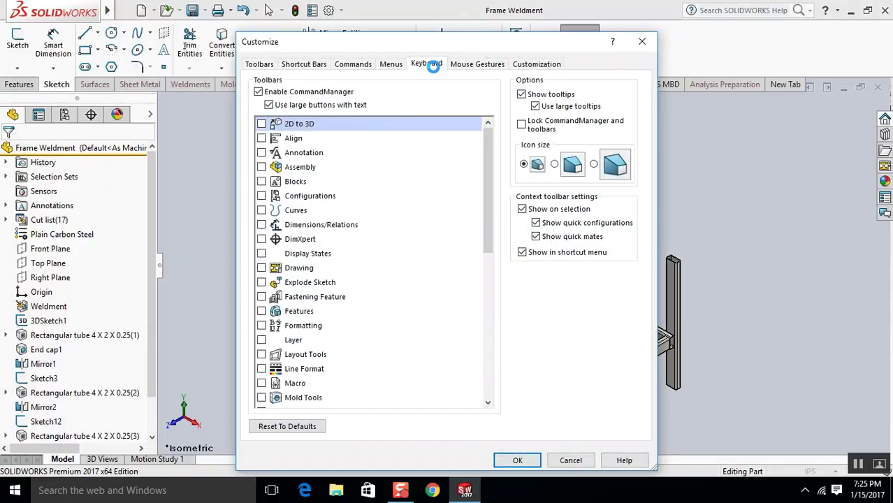
pyautogui.click(427, 64)
pyautogui.click(387, 122)
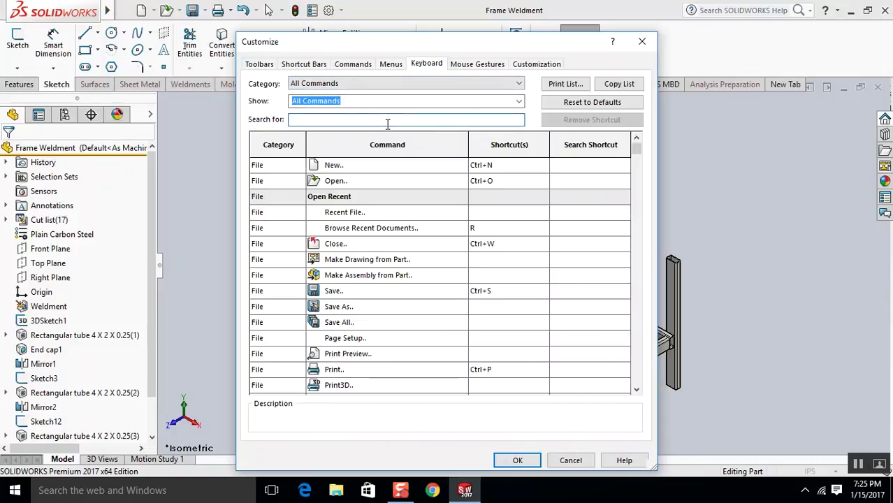
pyautogui.write('insert')
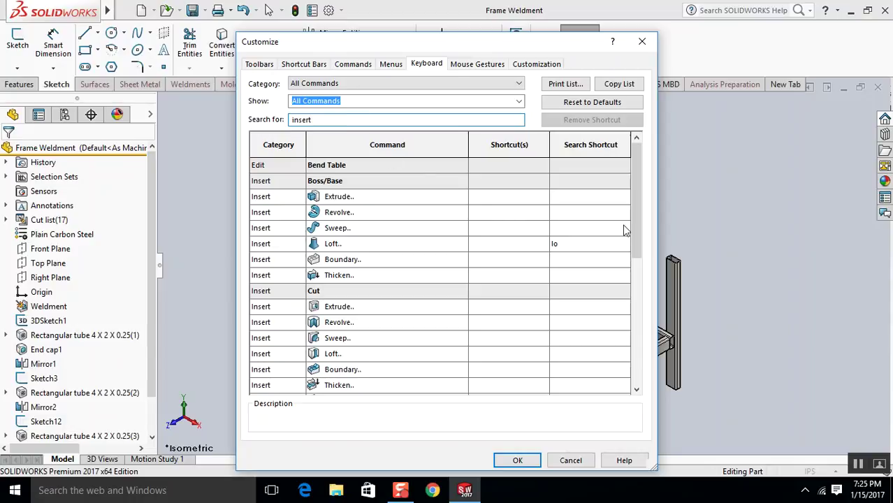
pyautogui.moveTo(637, 229); pyautogui.dragTo(576, 336)
pyautogui.click(483, 243)
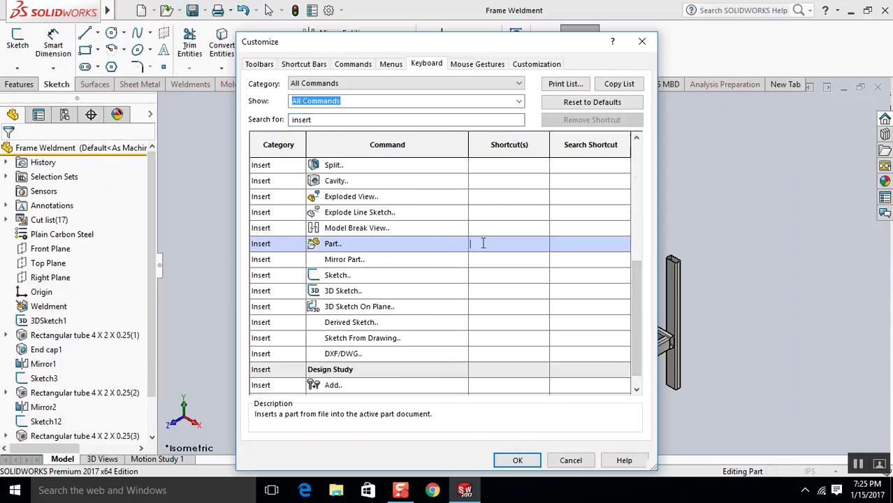
# Keep I for its existing command and assign Ctrl+I to Insert Part
pyautogui.press('i')
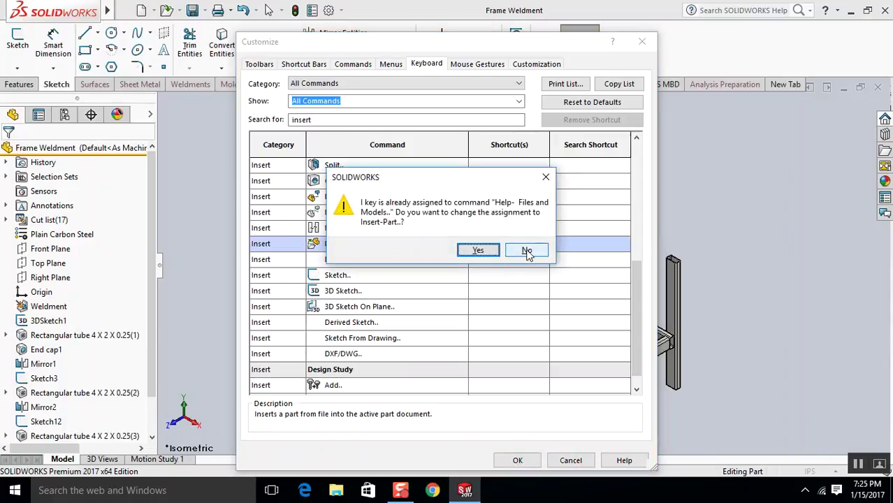
pyautogui.click(525, 252)
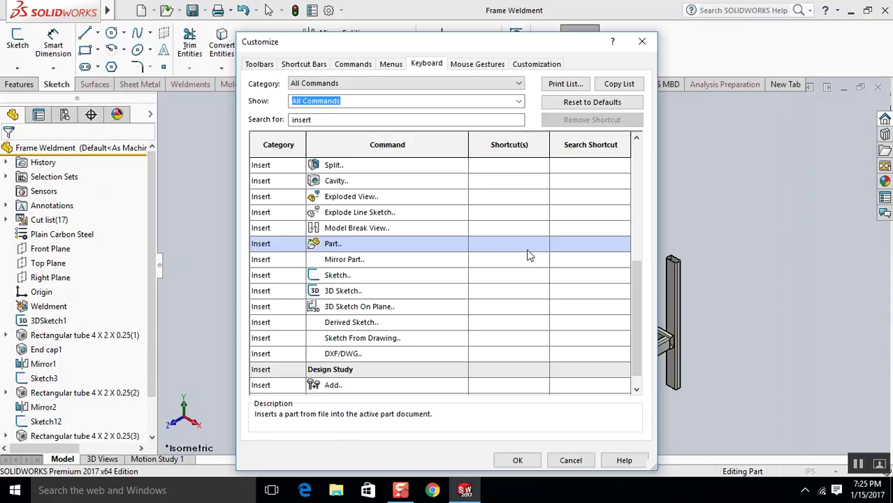
pyautogui.hotkey('ctrl', 'i')
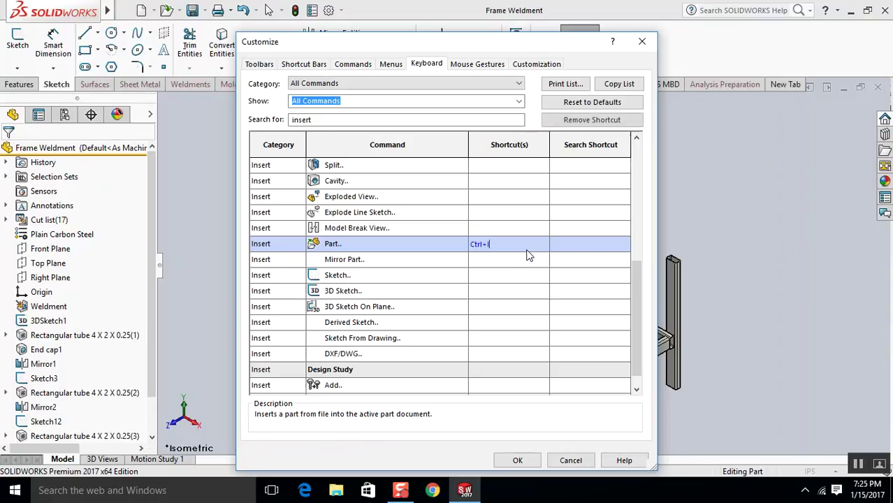
pyautogui.click(518, 460)
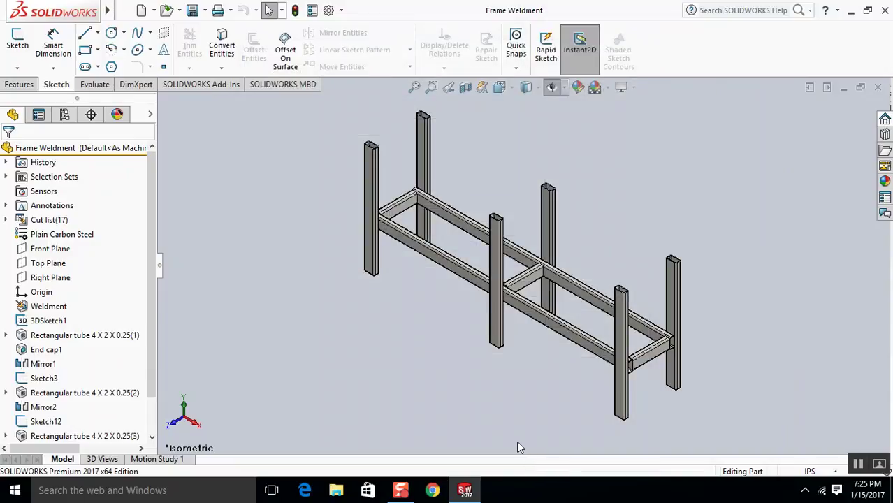
# Insert Frame Panel LH with Ctrl+I and place it beside the tube frame
pyautogui.hotkey('ctrl', 'i')
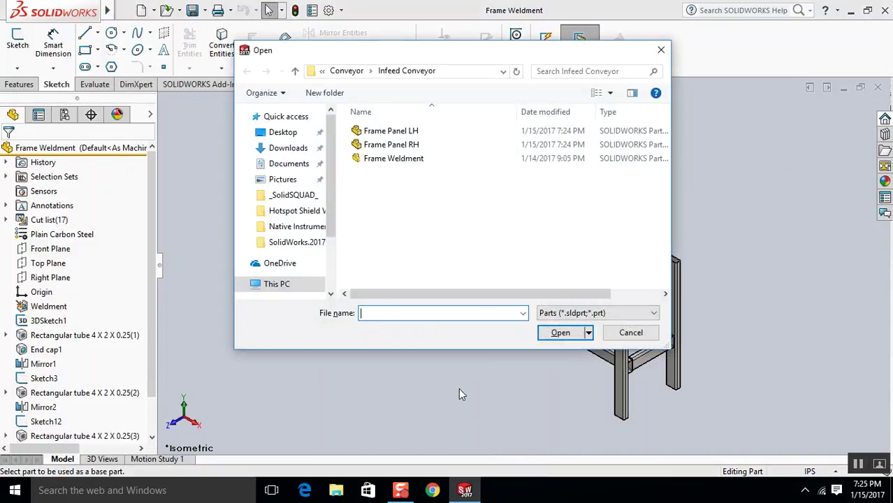
pyautogui.click(393, 132)
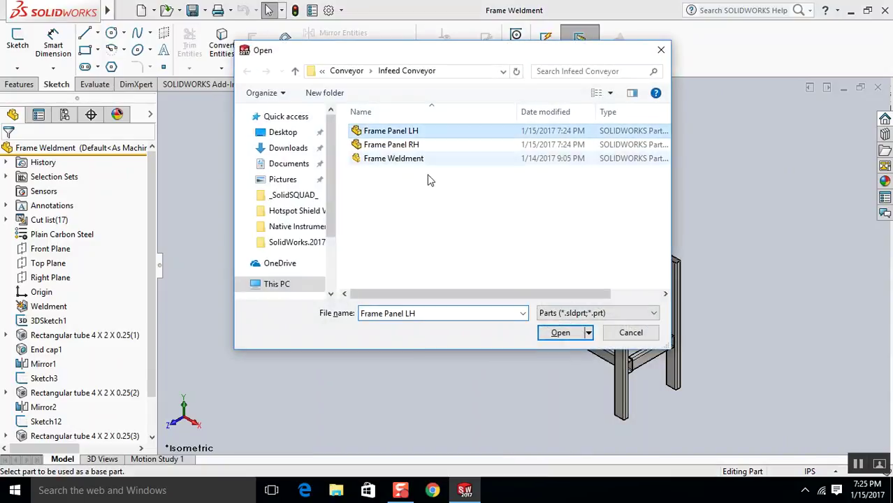
pyautogui.click(560, 333)
pyautogui.click(332, 268)
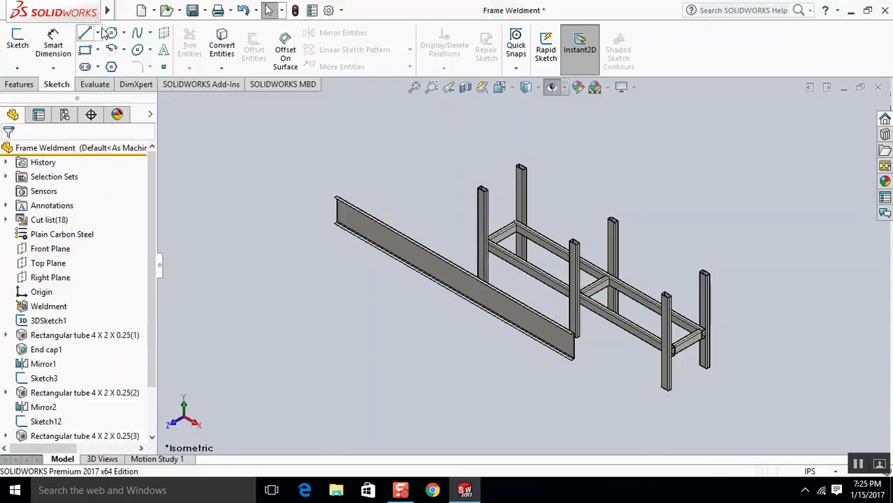
pyautogui.moveTo(117, 13)
pyautogui.click(201, 11)
pyautogui.click(229, 10)
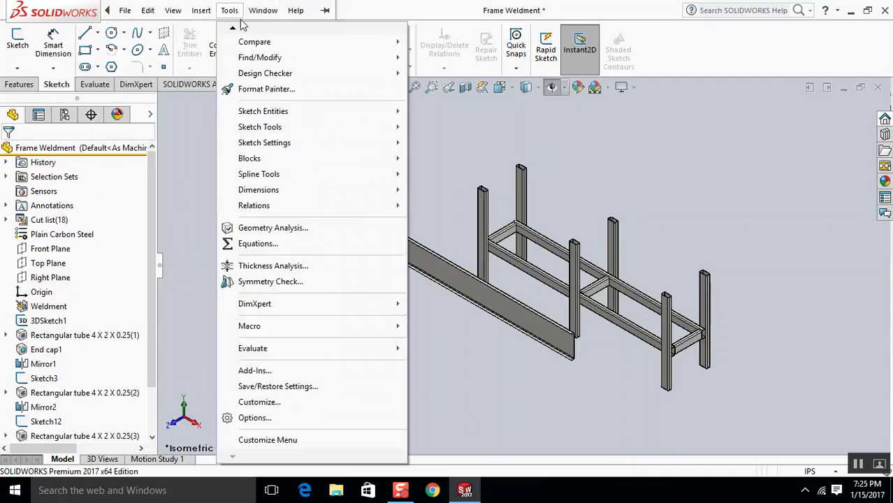
pyautogui.click(309, 404)
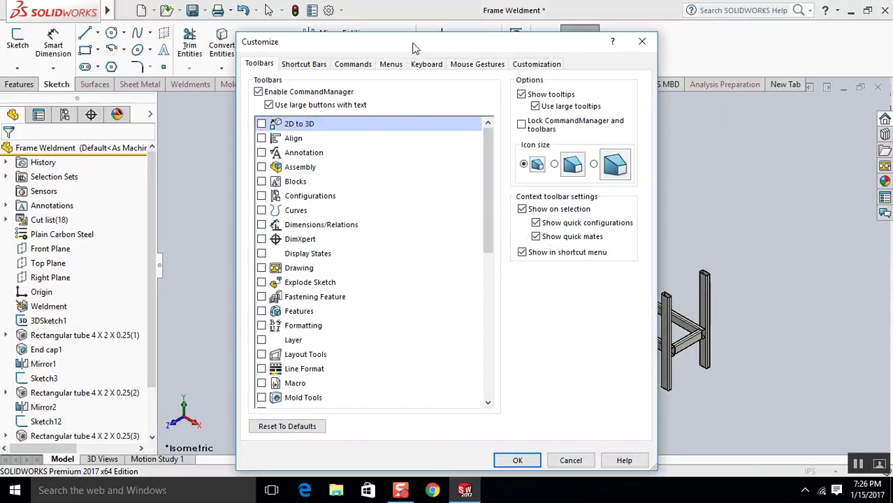
pyautogui.click(428, 65)
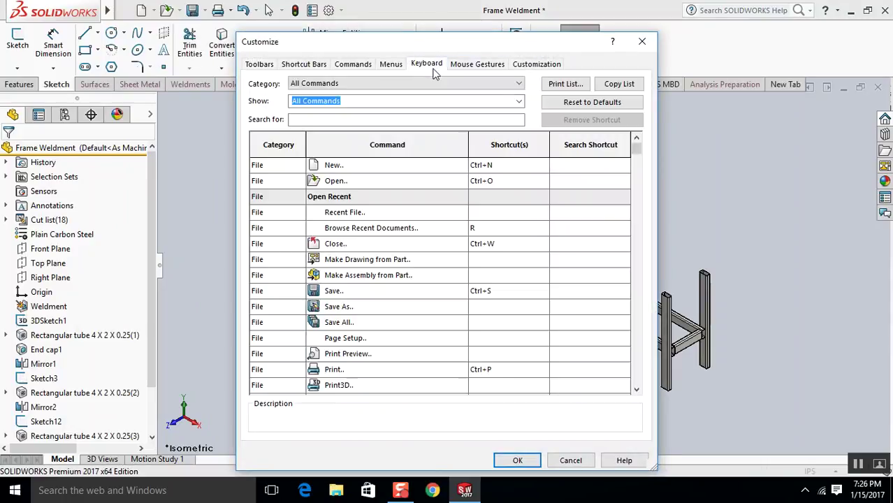
pyautogui.click(391, 120)
pyautogui.write('bo')
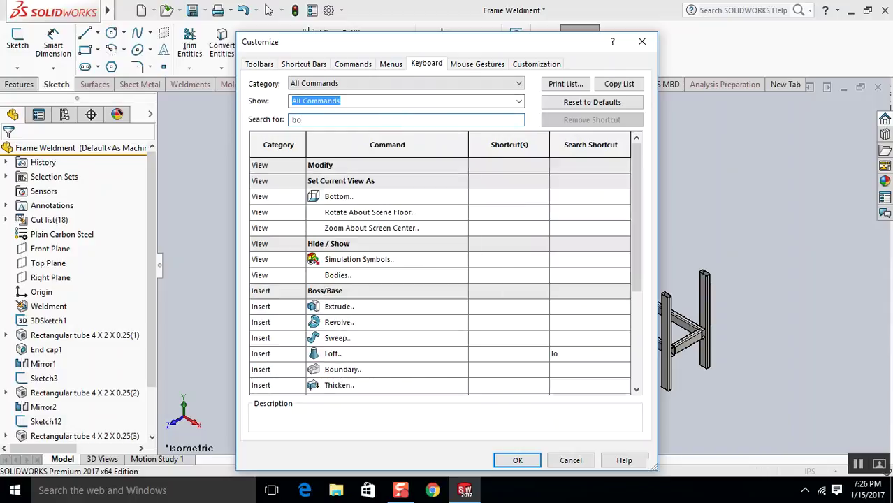
pyautogui.write('dy copy')
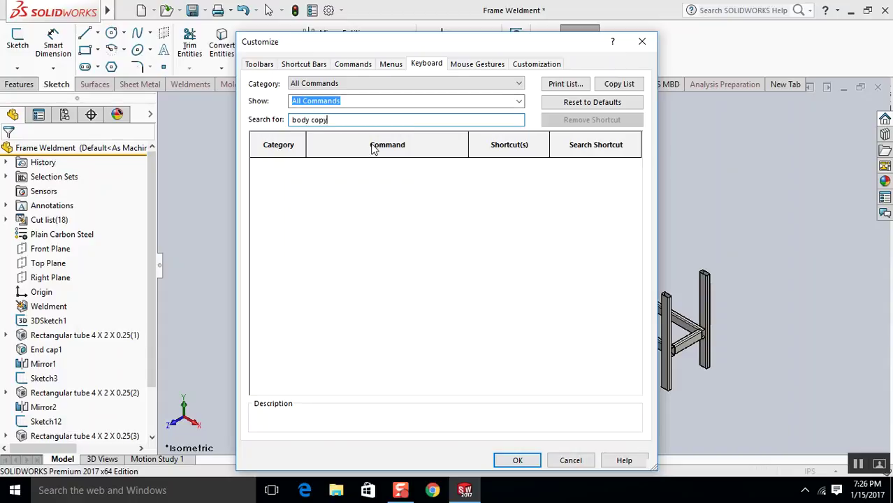
pyautogui.press('BackSpace')
pyautogui.press('BackSpace')
pyautogui.press('BackSpace')
pyautogui.press('BackSpace')
pyautogui.press('BackSpace')
pyautogui.press('BackSpace')
pyautogui.press('BackSpace')
pyautogui.press('BackSpace')
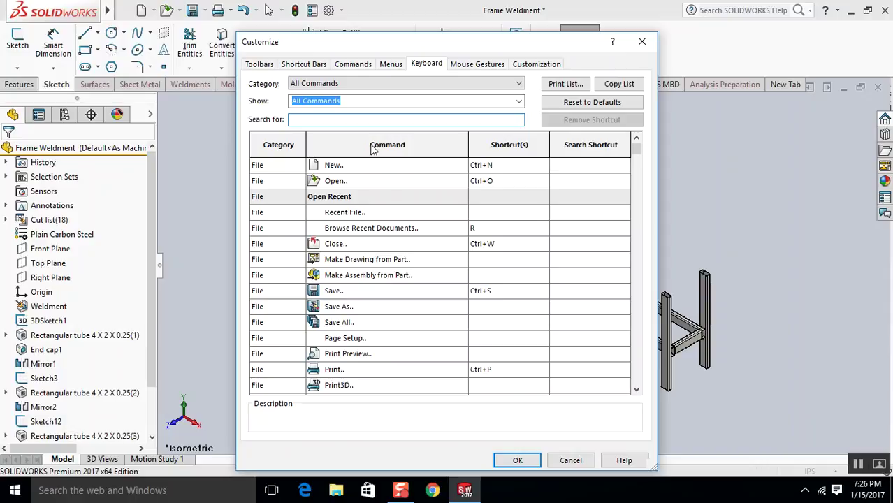
pyautogui.write('move')
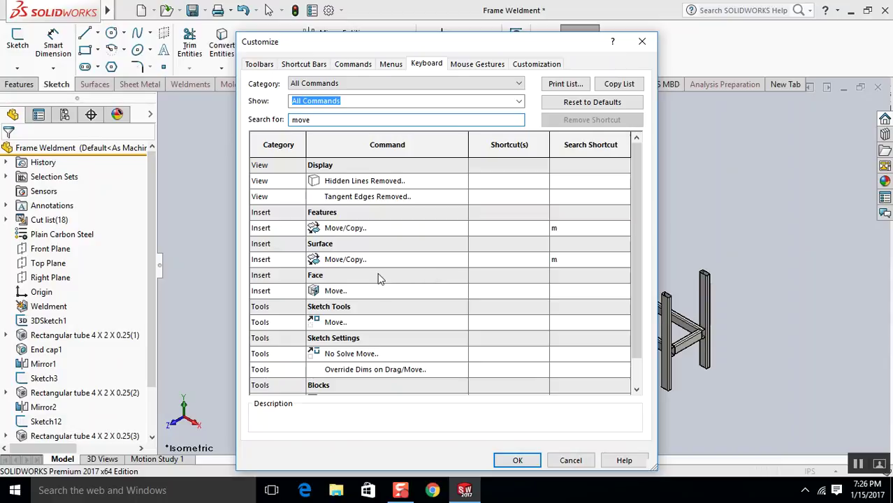
pyautogui.scroll(-1, 492, 281)
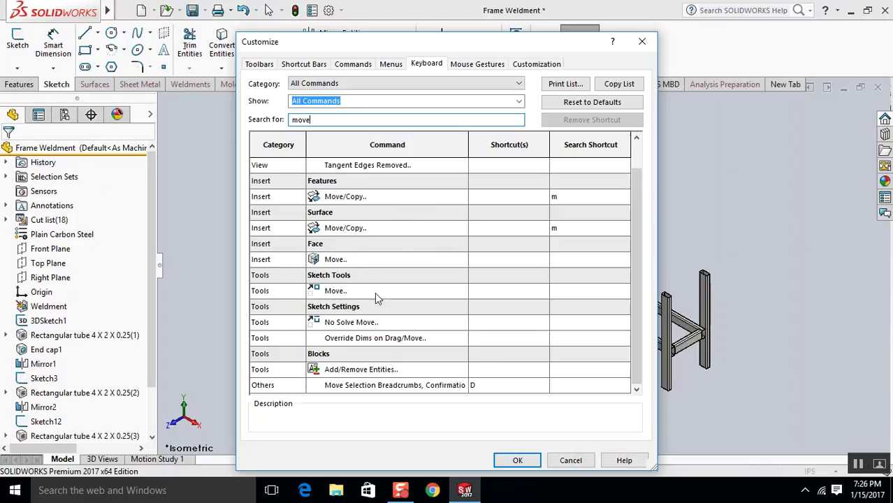
pyautogui.scroll(1, 373, 231)
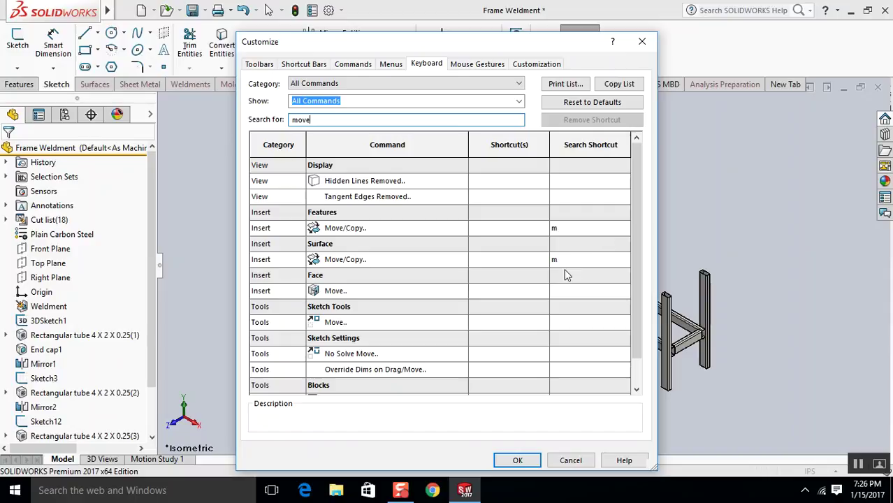
pyautogui.click(519, 460)
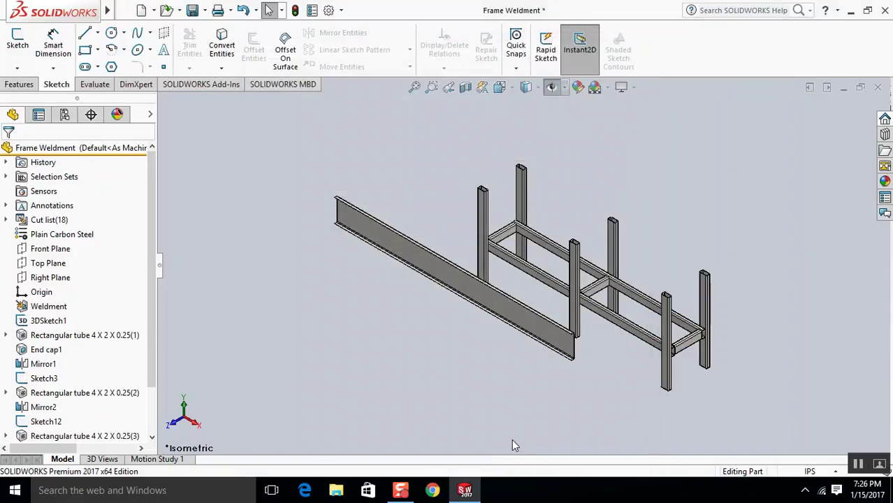
pyautogui.press('m')
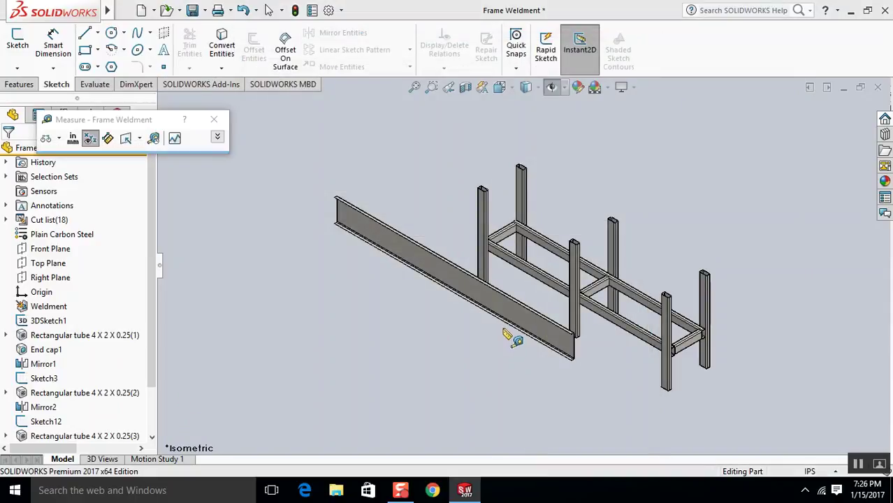
pyautogui.click(214, 120)
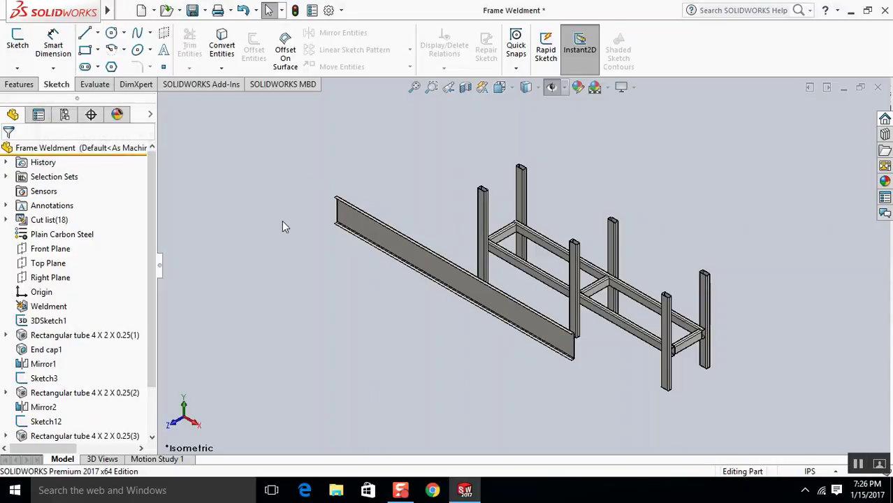
pyautogui.moveTo(104, 10)
pyautogui.click(173, 10)
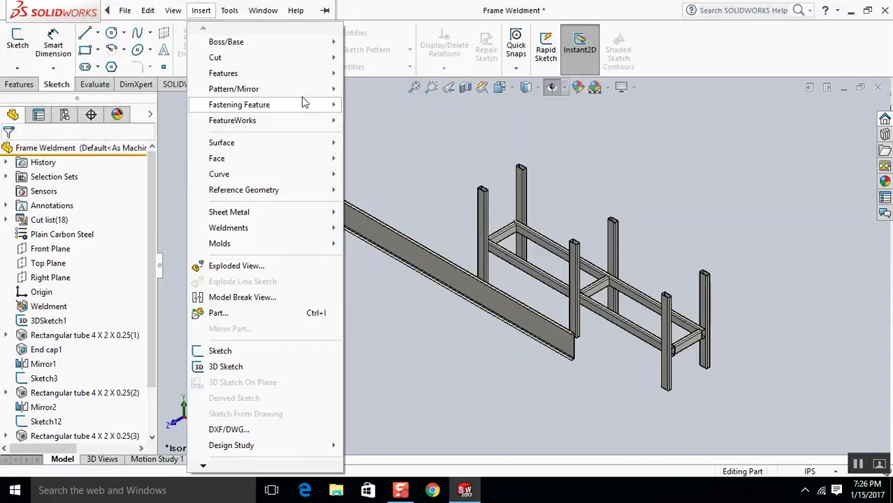
pyautogui.moveTo(282, 74)
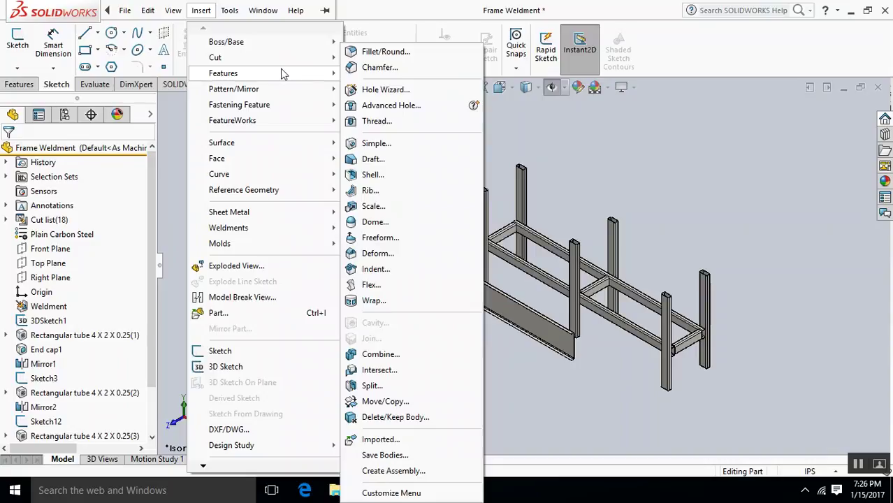
pyautogui.click(395, 403)
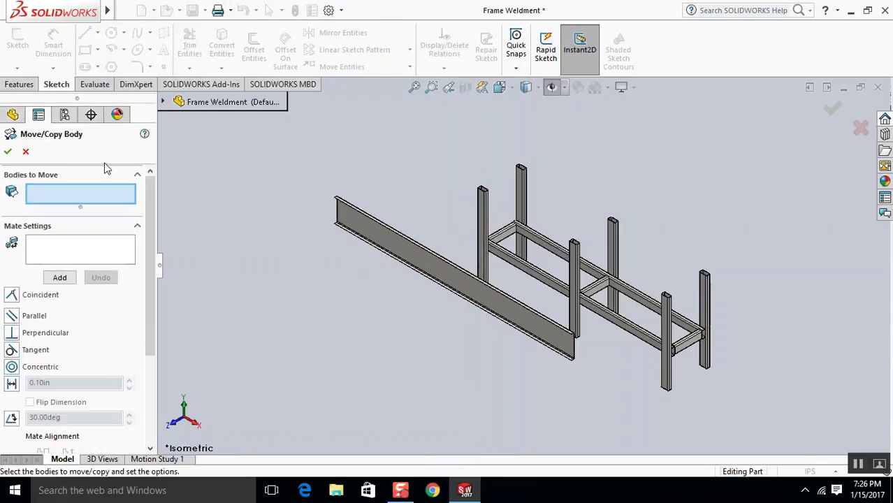
pyautogui.press('Escape')
pyautogui.click(173, 10)
pyautogui.moveTo(230, 10)
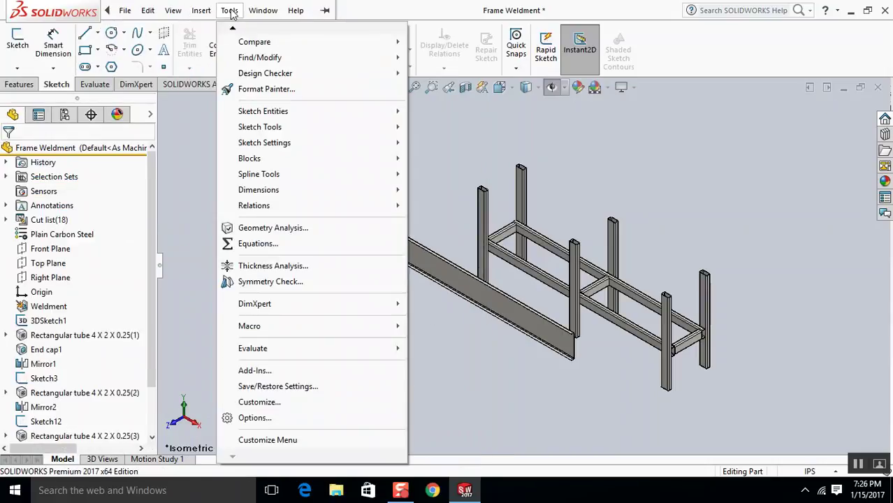
pyautogui.click(289, 405)
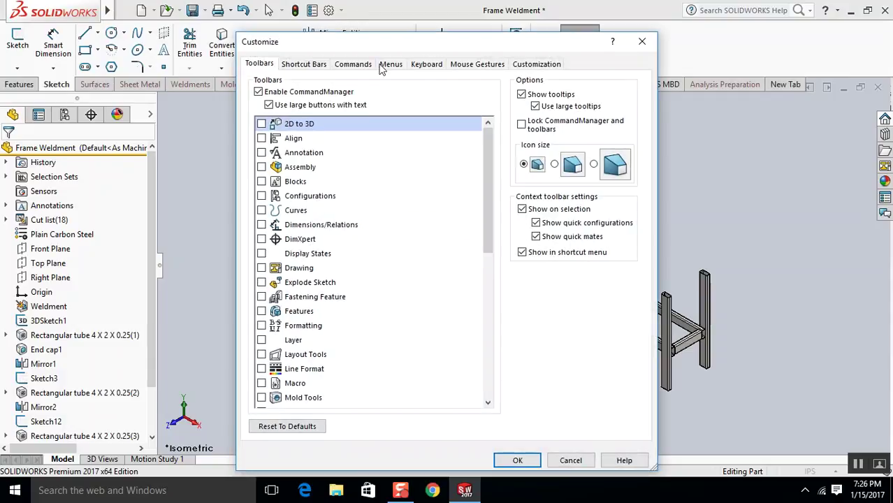
pyautogui.click(425, 64)
pyautogui.click(379, 120)
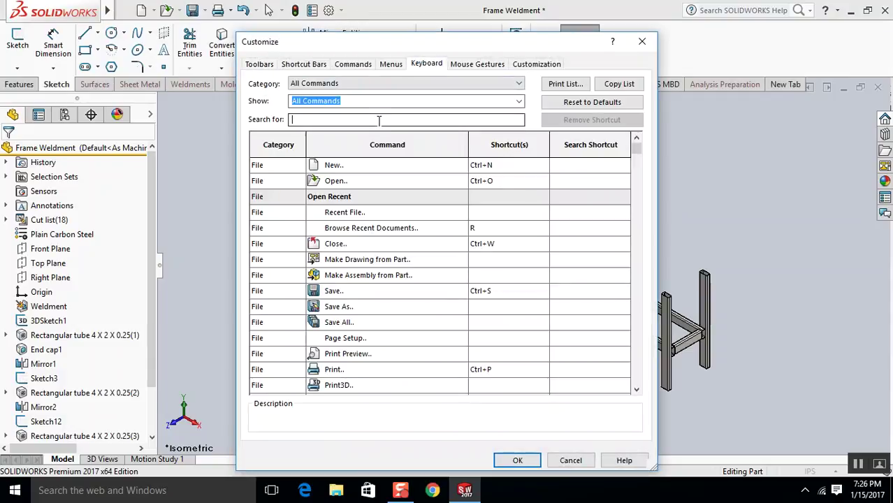
pyautogui.write('mov')
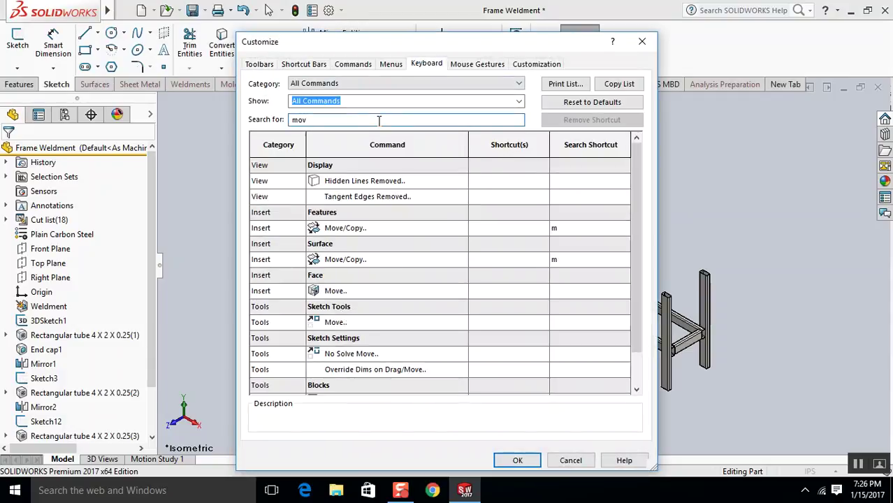
pyautogui.write('e/')
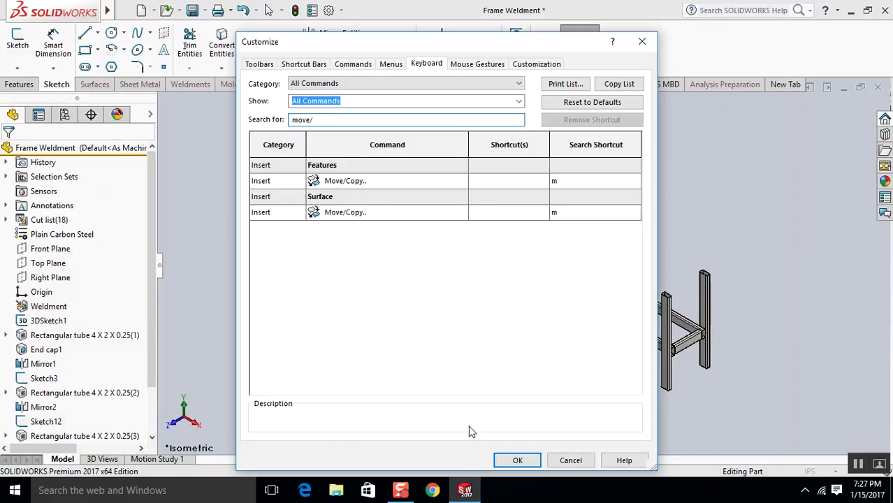
# Try starting a move on Frame Panel LH with the M key, which opens Measure instead
pyautogui.click(516, 461)
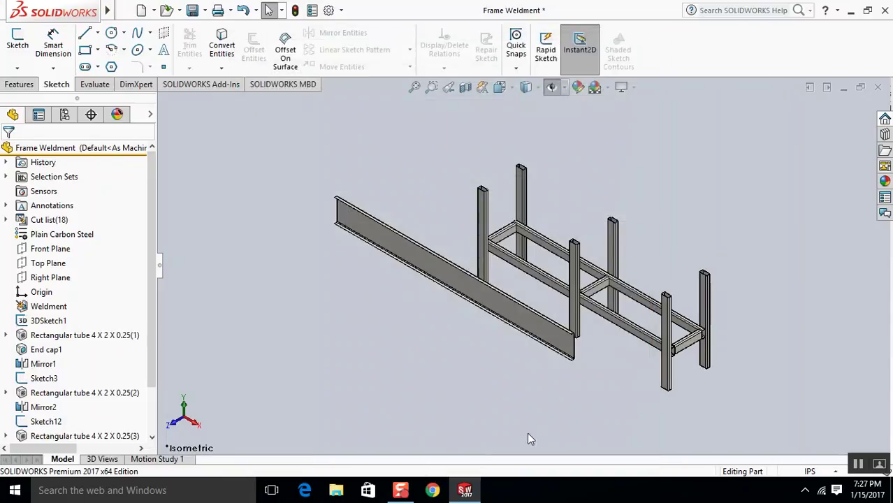
pyautogui.moveTo(569, 363); pyautogui.dragTo(488, 379, button='middle')
pyautogui.click(435, 302)
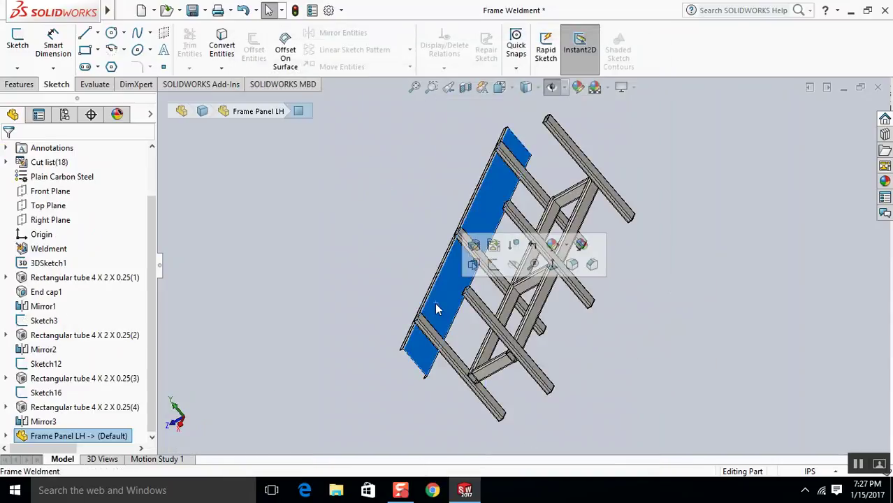
pyautogui.press('m')
pyautogui.press('Escape')
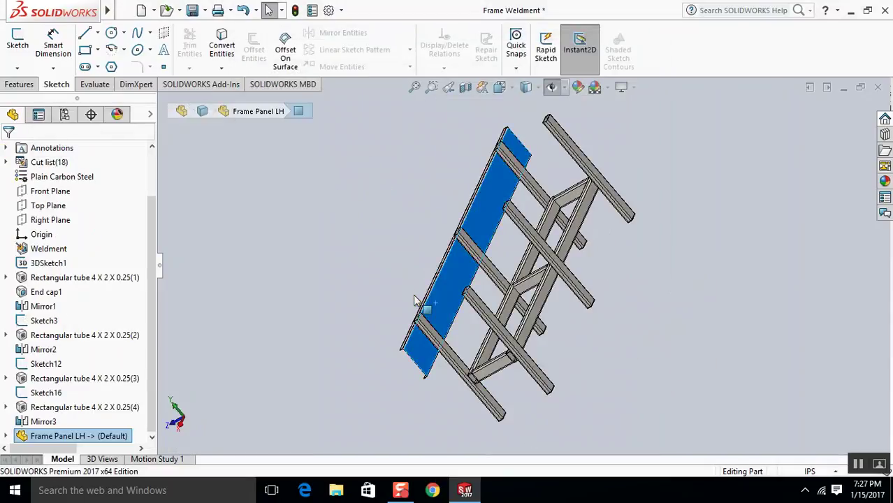
pyautogui.click(354, 279)
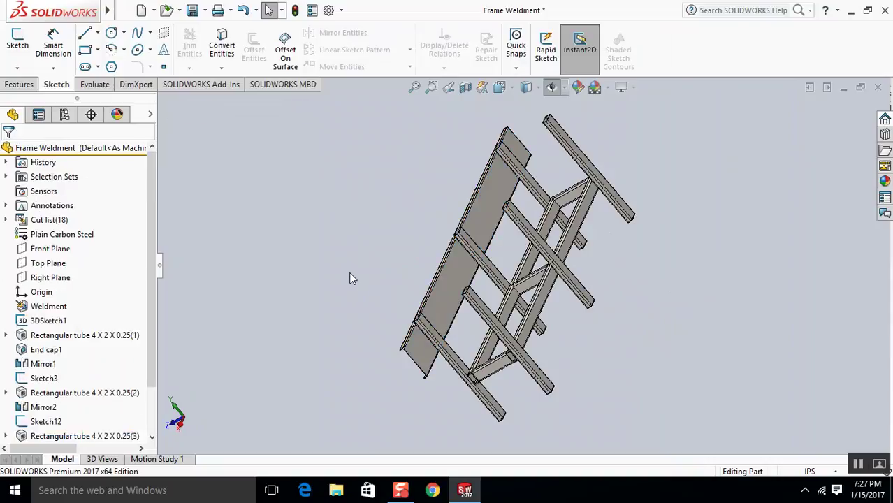
pyautogui.press('m')
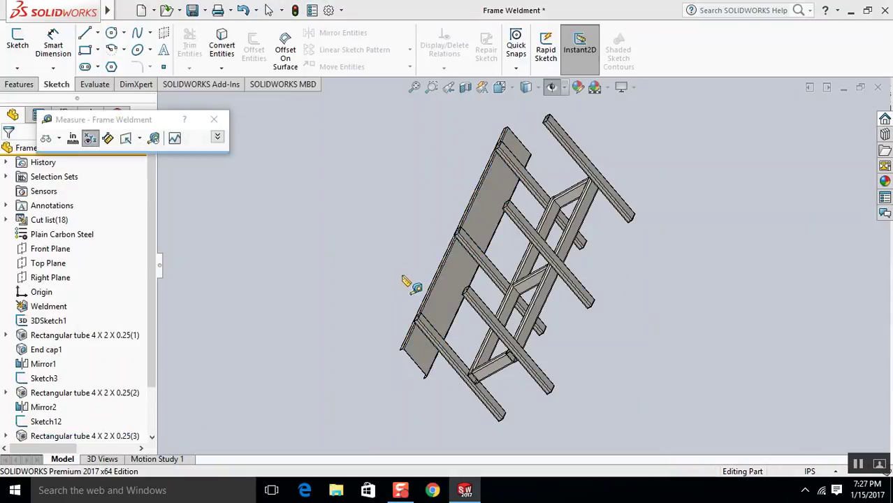
pyautogui.click(214, 119)
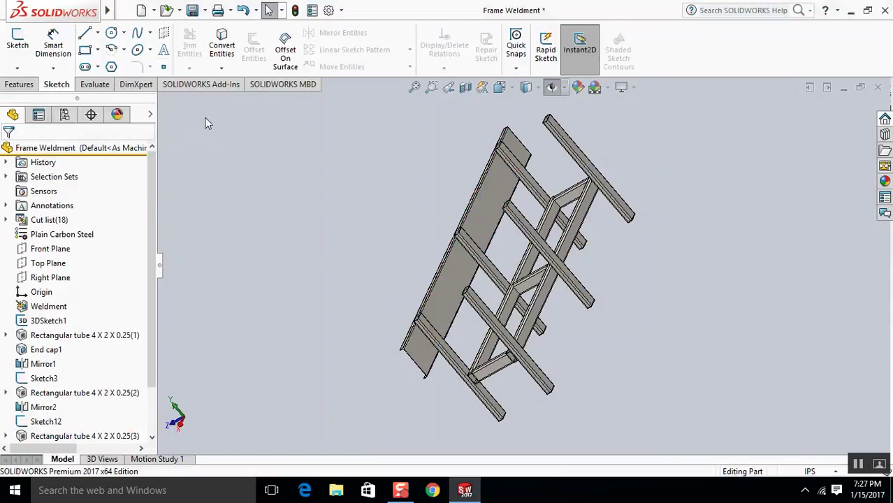
# Open Tools > Customize on the Keyboard tab and search for 'move/'
pyautogui.click(201, 10)
pyautogui.click(202, 10)
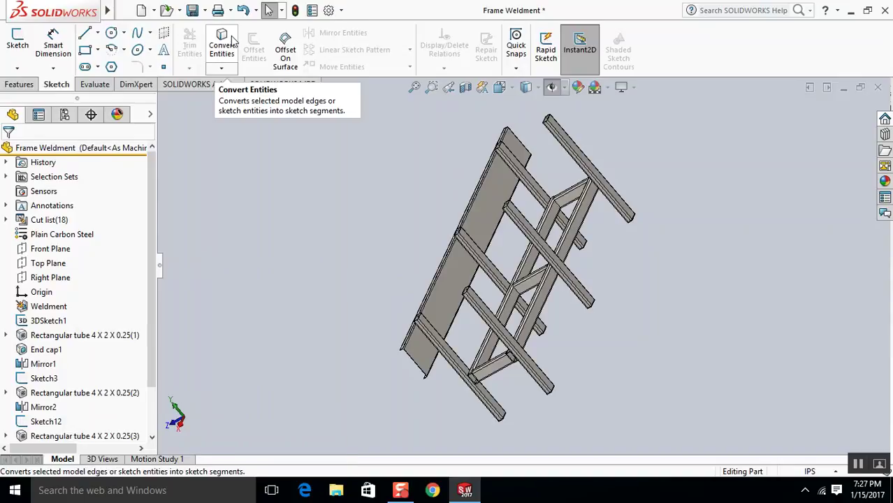
pyautogui.click(201, 9)
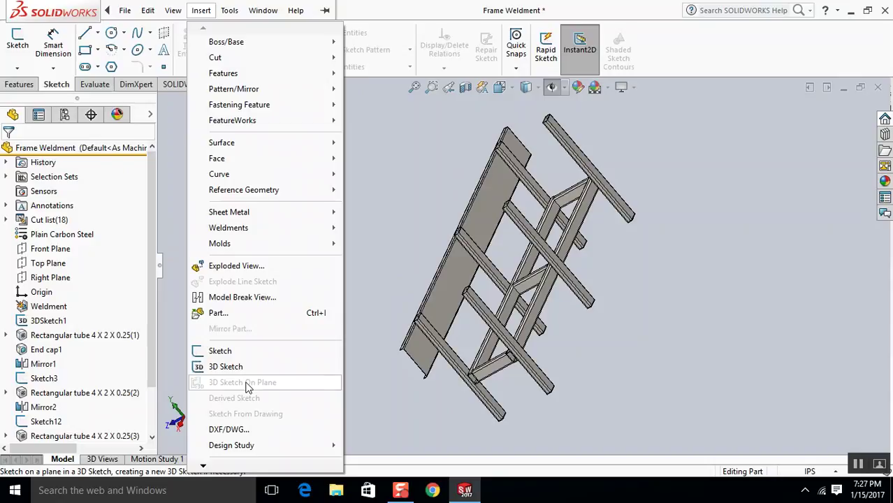
pyautogui.click(201, 9)
pyautogui.click(229, 10)
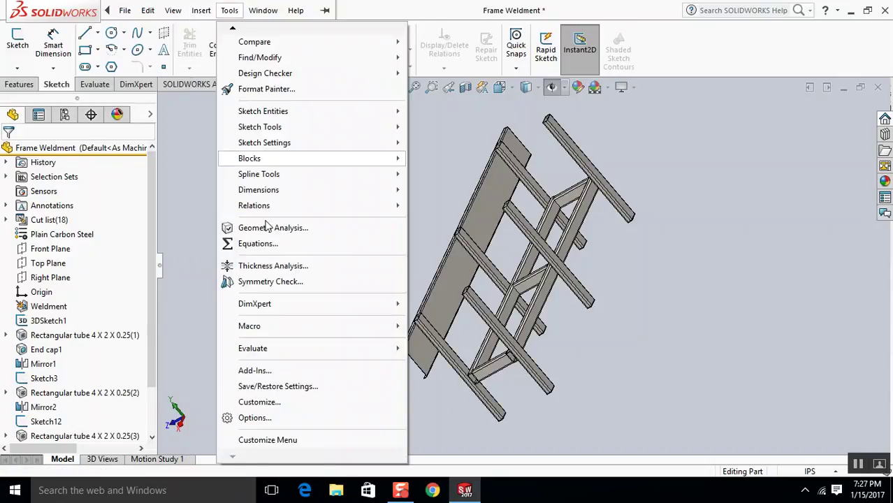
pyautogui.click(277, 401)
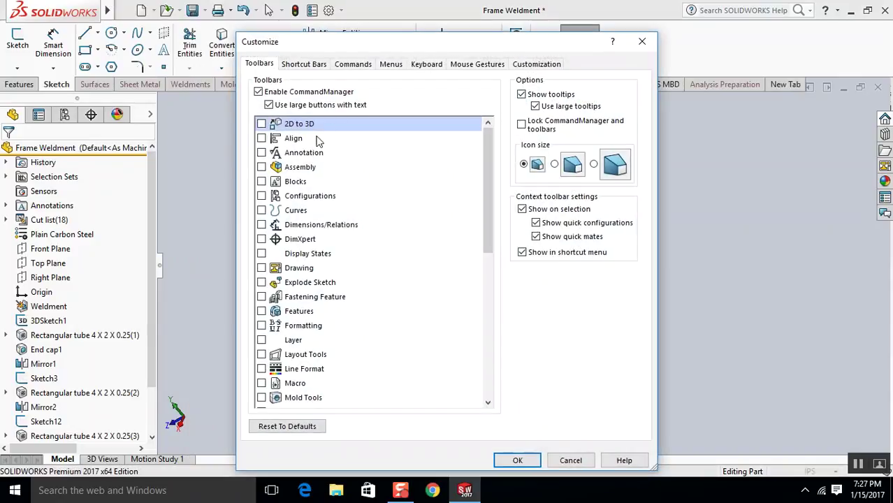
pyautogui.click(425, 64)
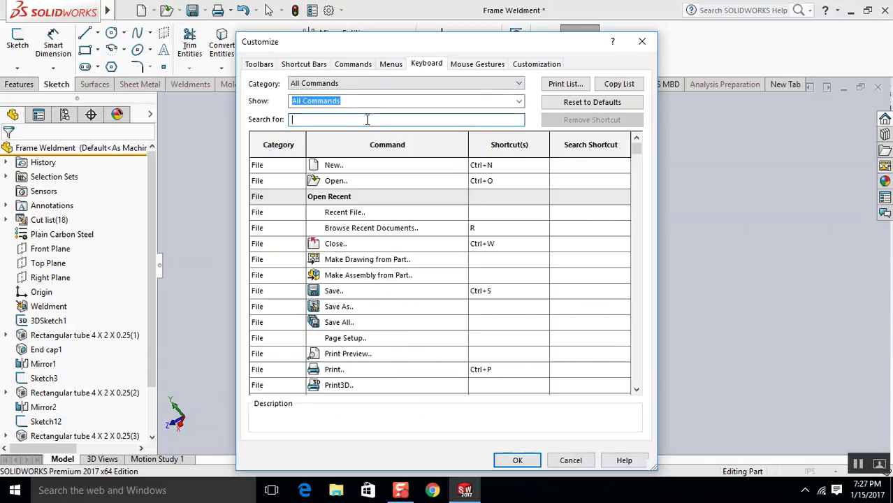
pyautogui.write('mo')
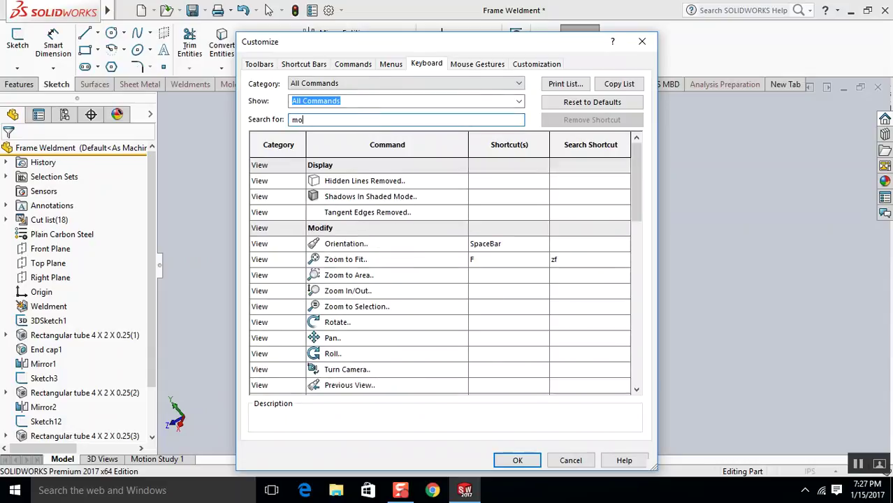
pyautogui.write('ve')
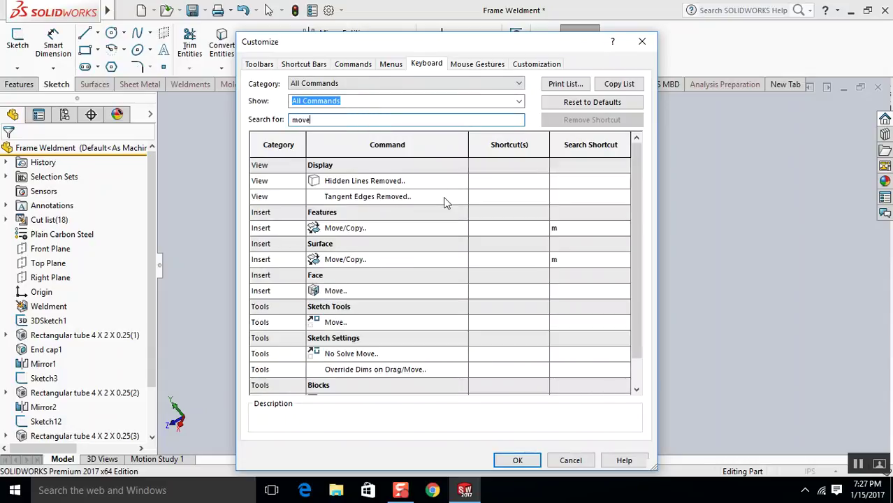
pyautogui.write('/')
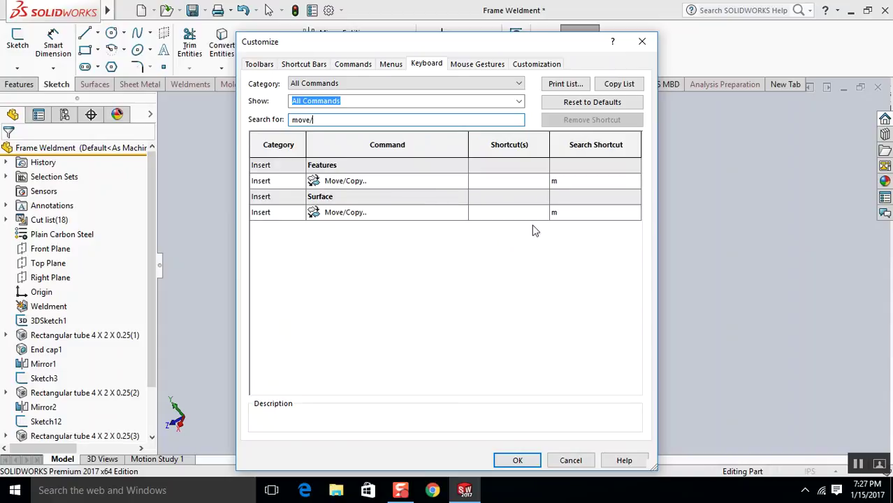
# Assign Ctrl+M to Features Move/Copy, keep Measure's M shortcut, and apply
pyautogui.click(562, 180)
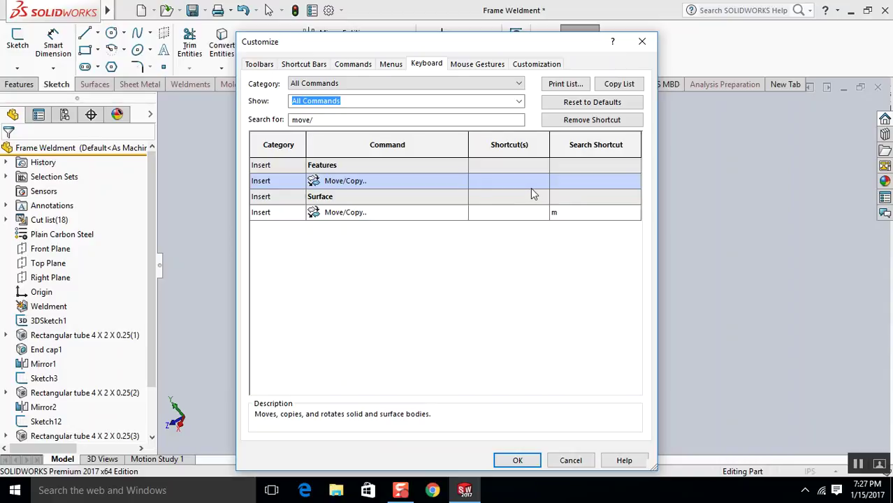
pyautogui.click(530, 185)
pyautogui.hotkey('ctrl', 'm')
pyautogui.click(530, 183)
pyautogui.press('m')
pyautogui.click(521, 251)
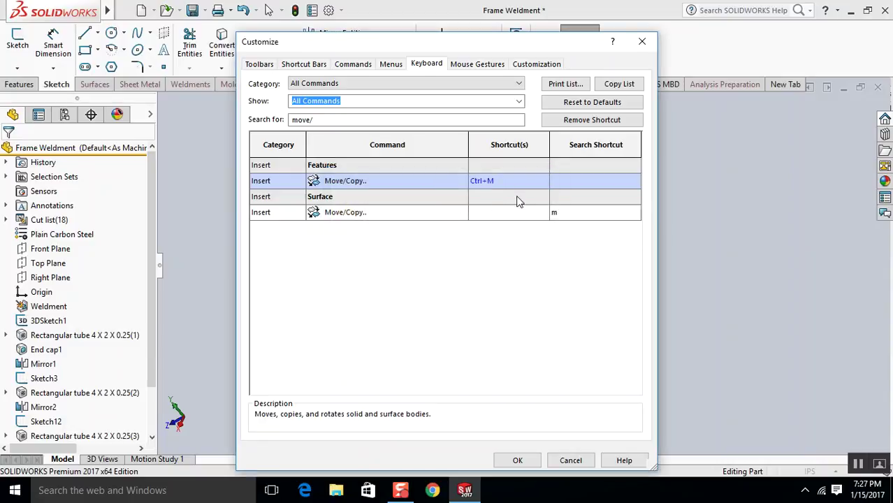
pyautogui.click(503, 181)
pyautogui.click(521, 462)
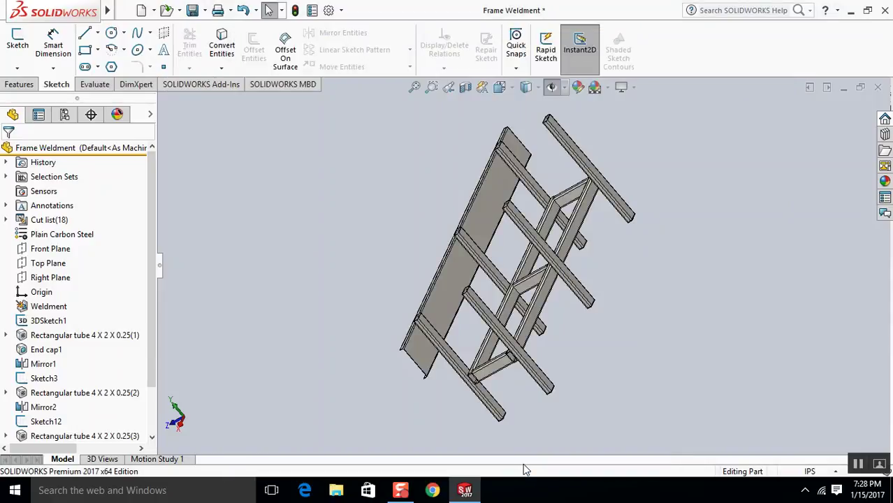
# Start Move/Copy Body with Ctrl+M and mate a Frame Panel LH face coincident to a tube face
pyautogui.hotkey('ctrl', 'm')
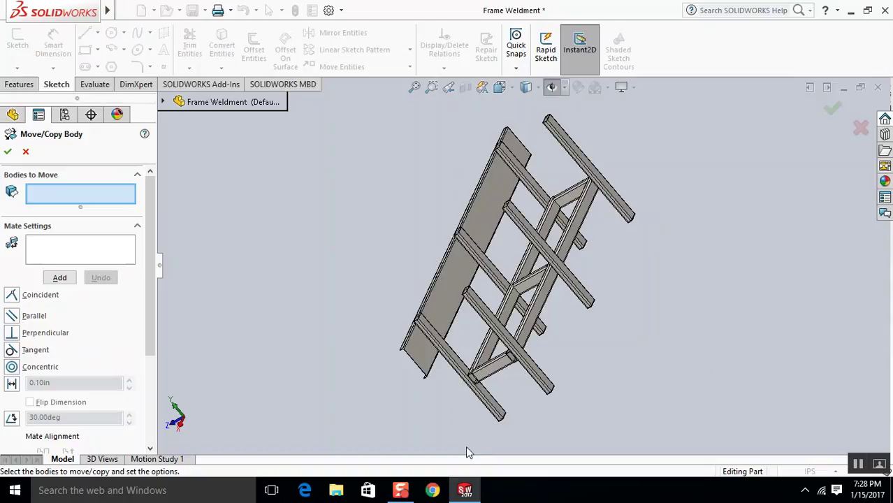
pyautogui.click(439, 309)
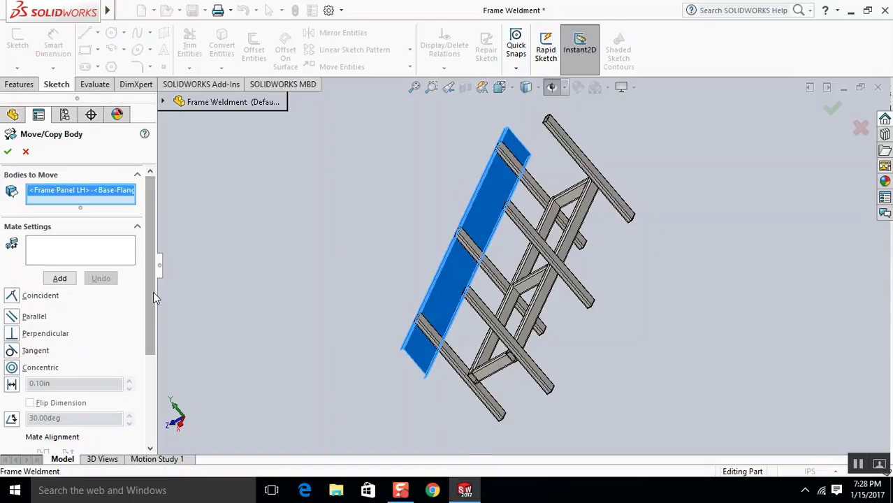
pyautogui.click(96, 251)
pyautogui.scroll(-5, 489, 323)
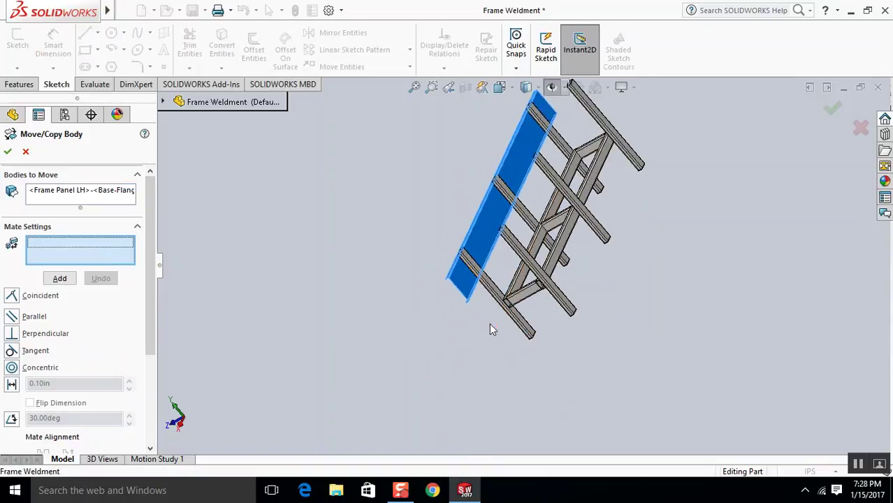
pyautogui.click(484, 140)
pyautogui.scroll(-2, 468, 167)
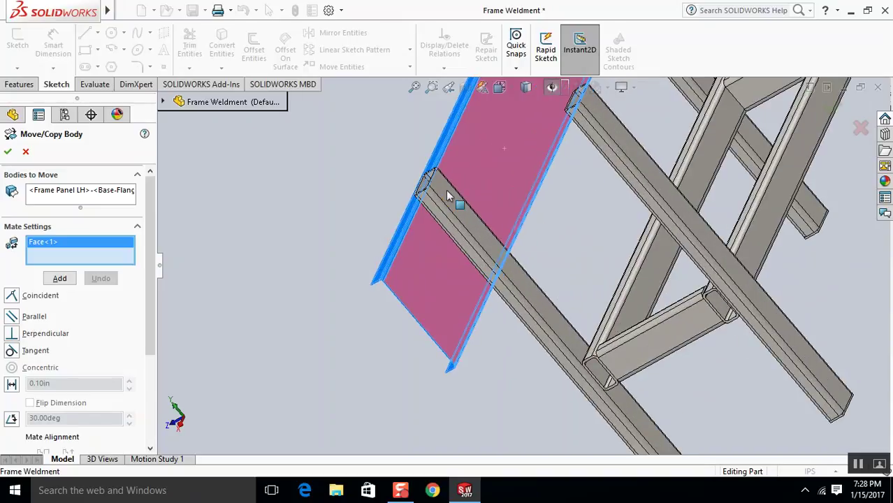
pyautogui.scroll(3, 446, 193)
pyautogui.click(491, 260)
# Flip the mate alignment and confirm the panel move
pyautogui.scroll(-1, 517, 250)
pyautogui.moveTo(517, 250); pyautogui.dragTo(544, 241, button='middle')
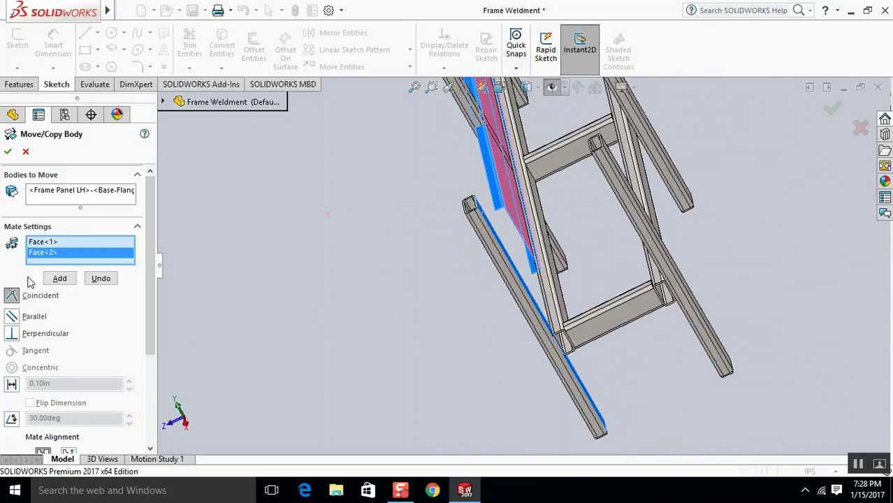
pyautogui.click(67, 453)
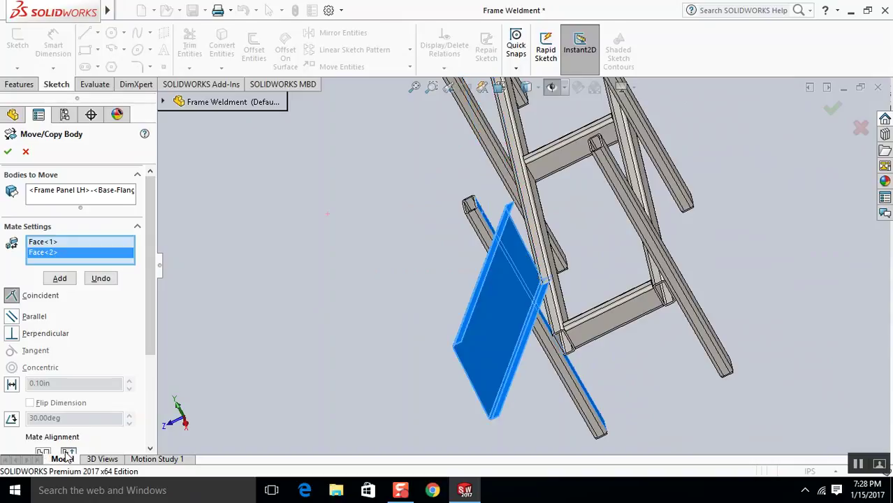
pyautogui.click(8, 151)
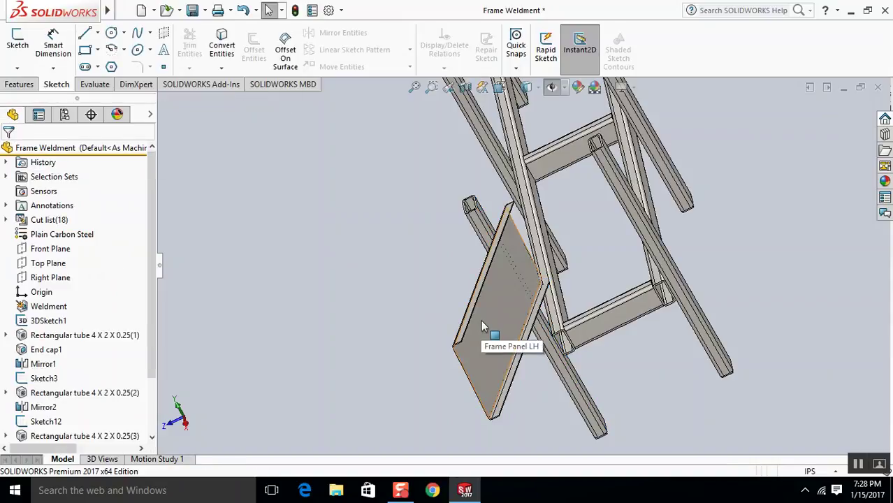
pyautogui.press('Down')
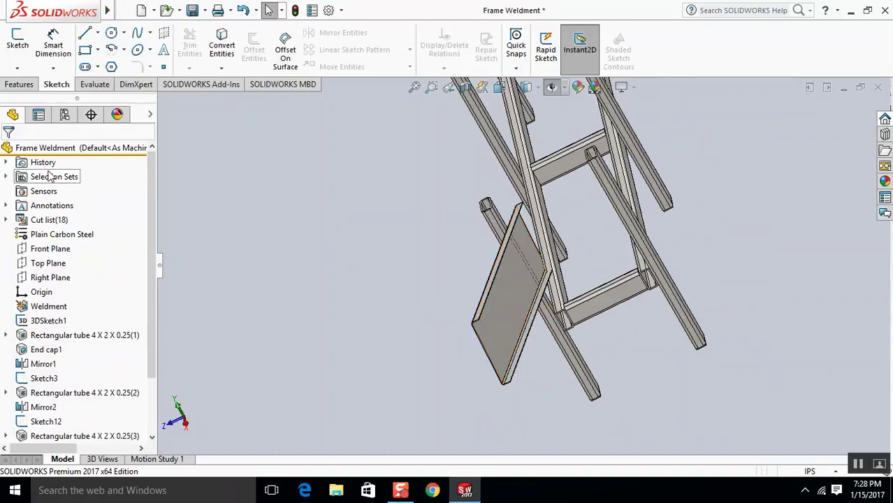
# Mate a tube end face coincident to a Frame Panel LH face in Move/Copy Body
pyautogui.press('m')
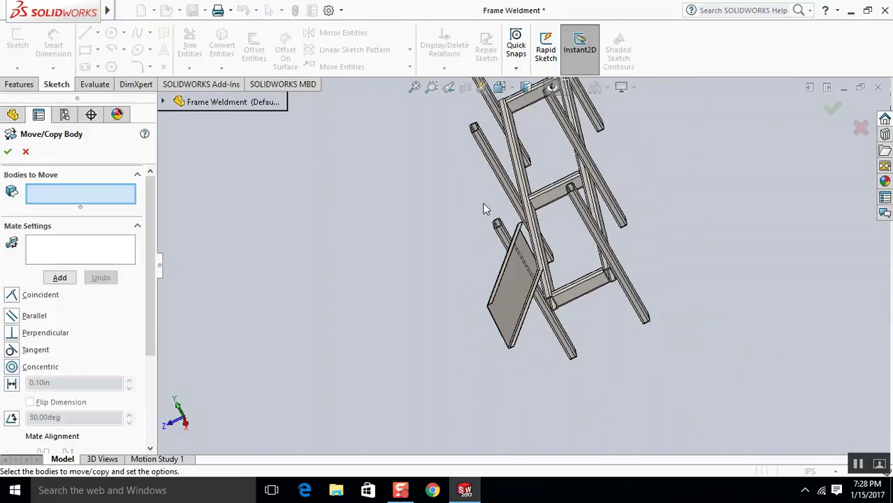
pyautogui.scroll(-5, 490, 224)
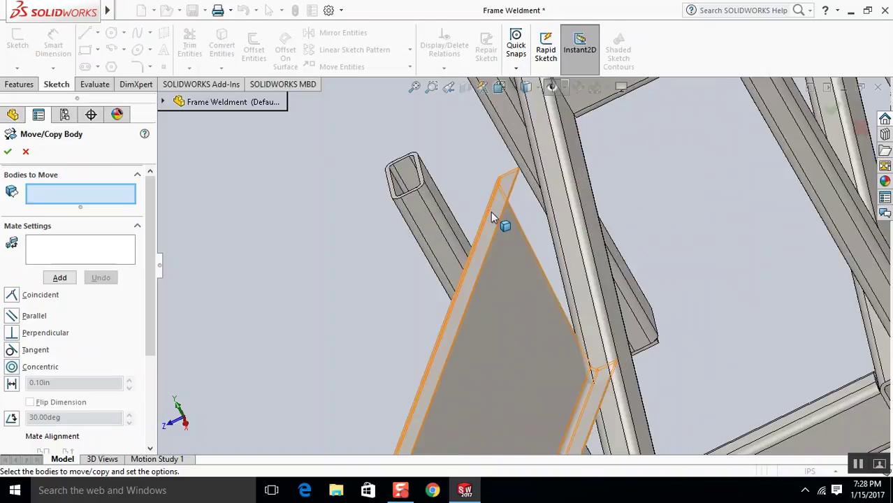
pyautogui.click(490, 213)
pyautogui.scroll(-5, 433, 192)
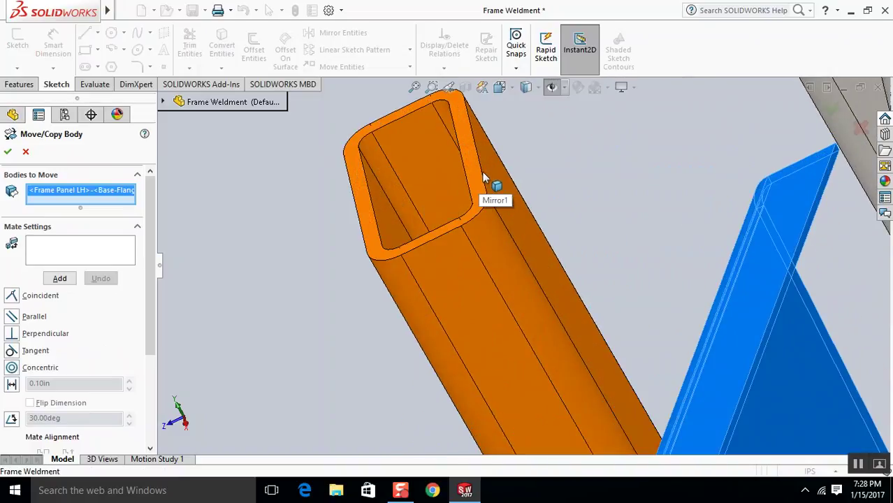
pyautogui.click(110, 255)
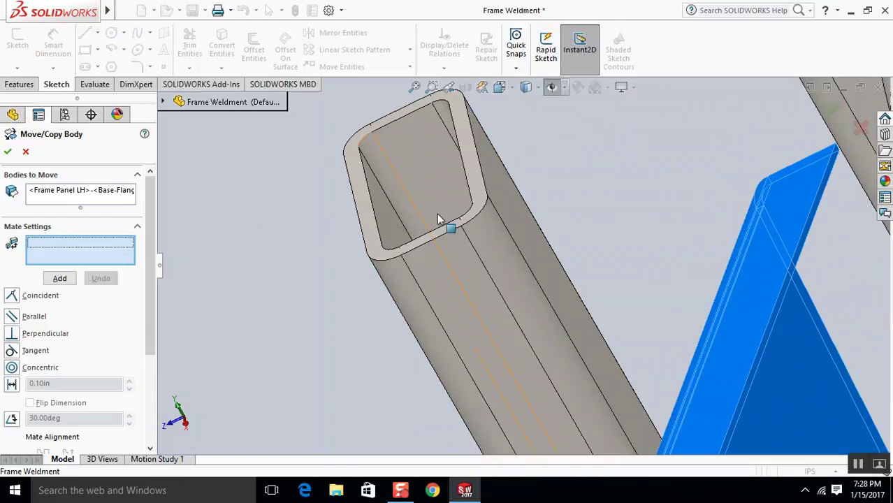
pyautogui.click(483, 204)
pyautogui.click(757, 290)
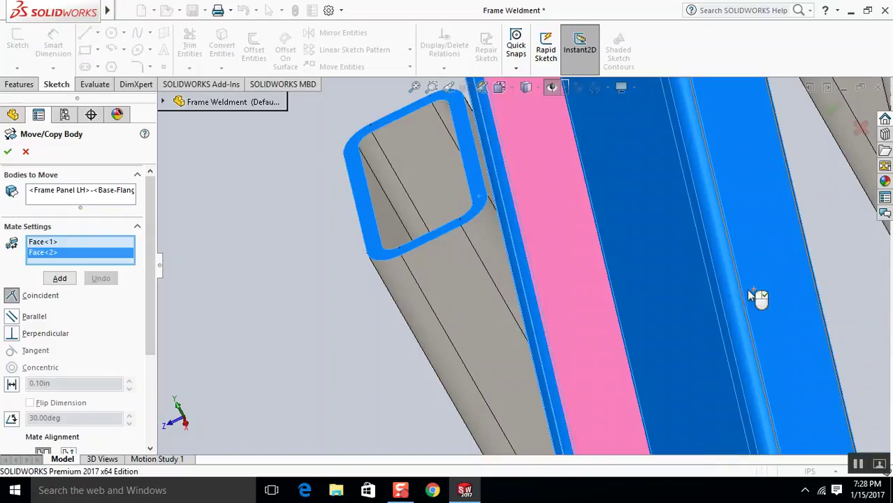
pyautogui.scroll(1, 613, 312)
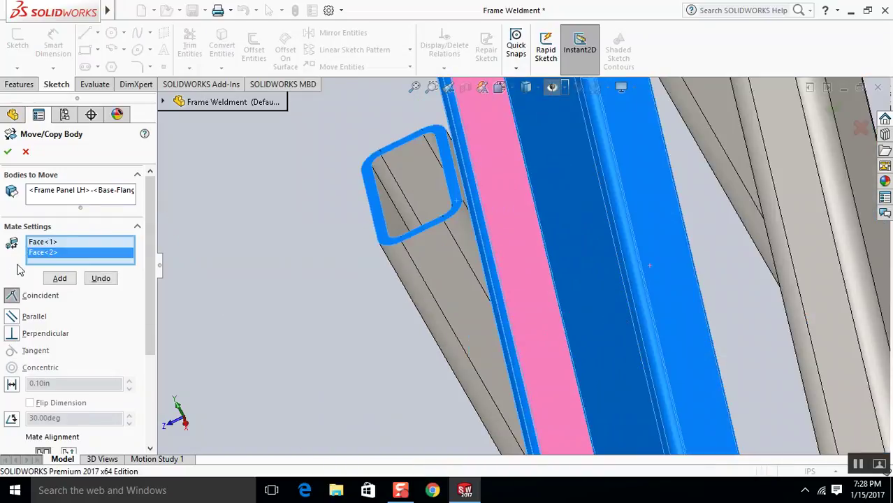
pyautogui.click(60, 278)
# Add a flipped 12in Distance mate between the panel face and a tube face, then confirm
pyautogui.scroll(3, 360, 244)
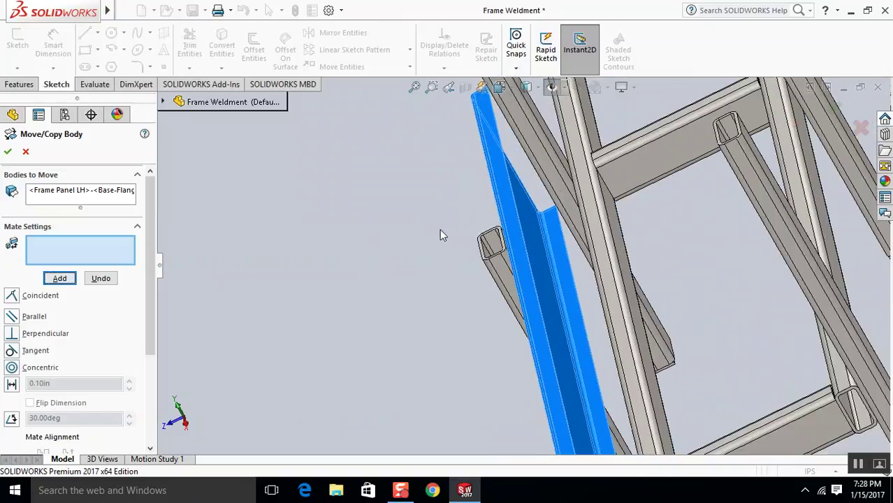
pyautogui.scroll(5, 447, 236)
pyautogui.scroll(-10, 584, 392)
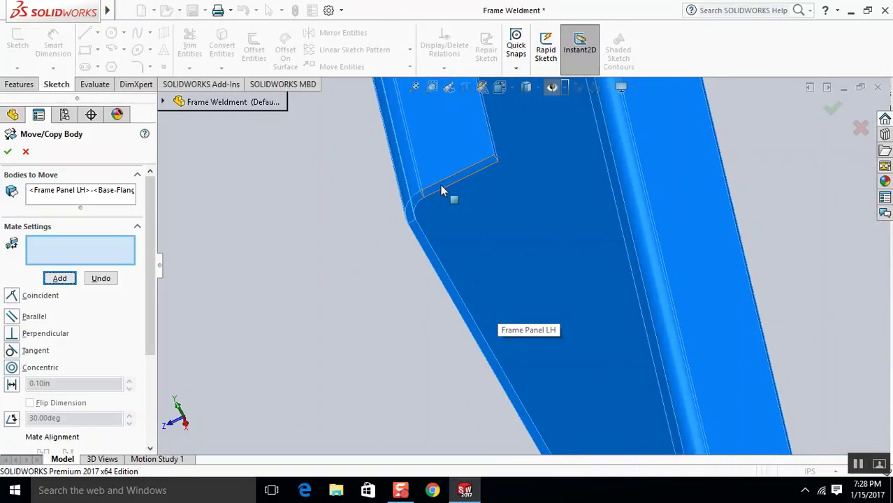
pyautogui.click(442, 190)
pyautogui.scroll(8, 440, 180)
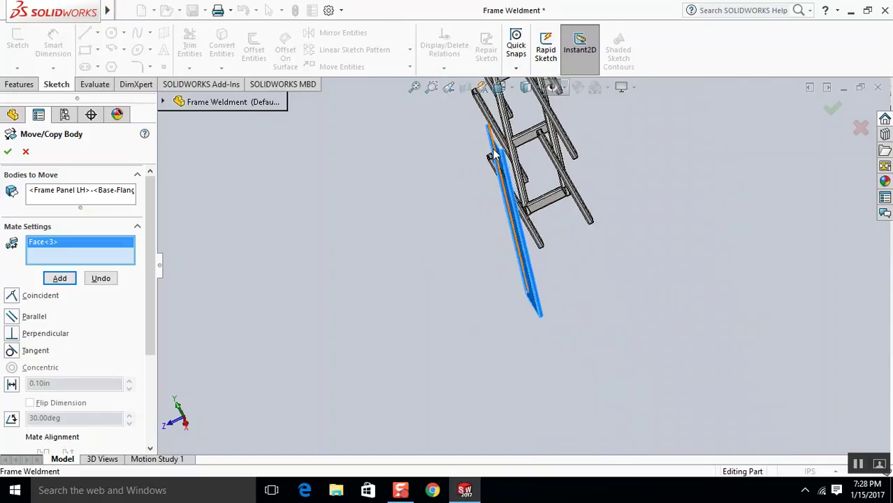
pyautogui.scroll(-10, 494, 154)
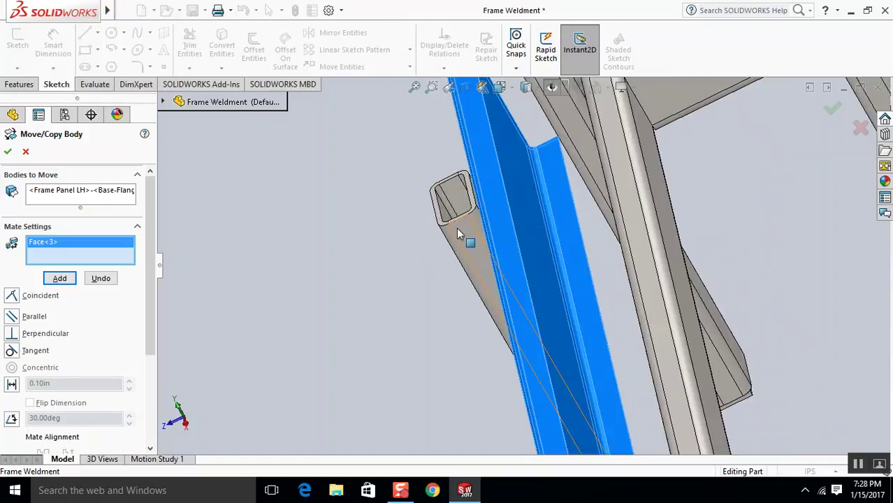
pyautogui.click(458, 229)
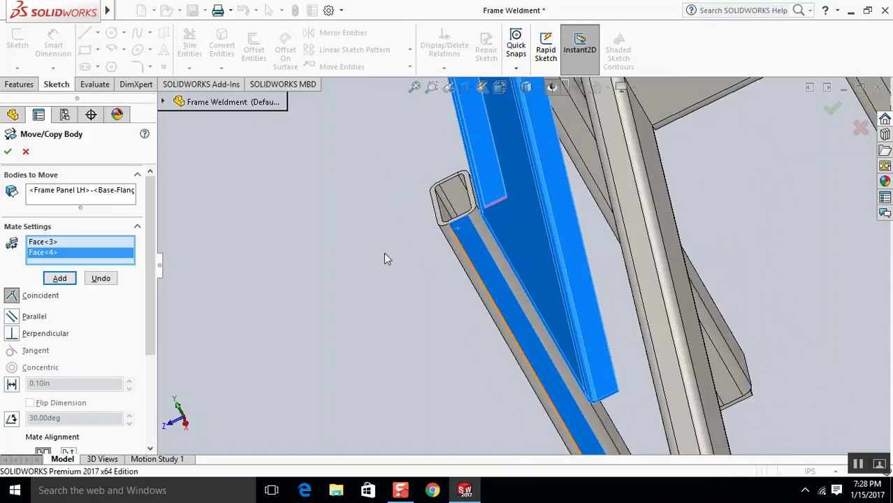
pyautogui.click(12, 383)
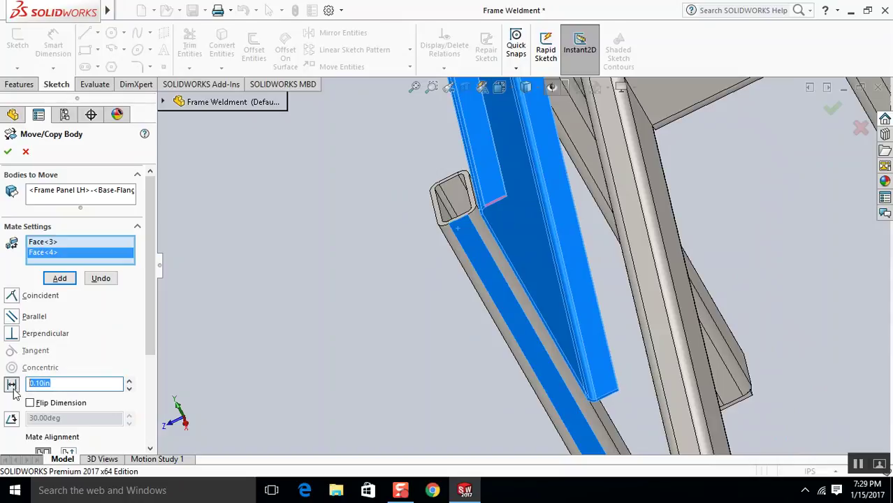
pyautogui.write('1')
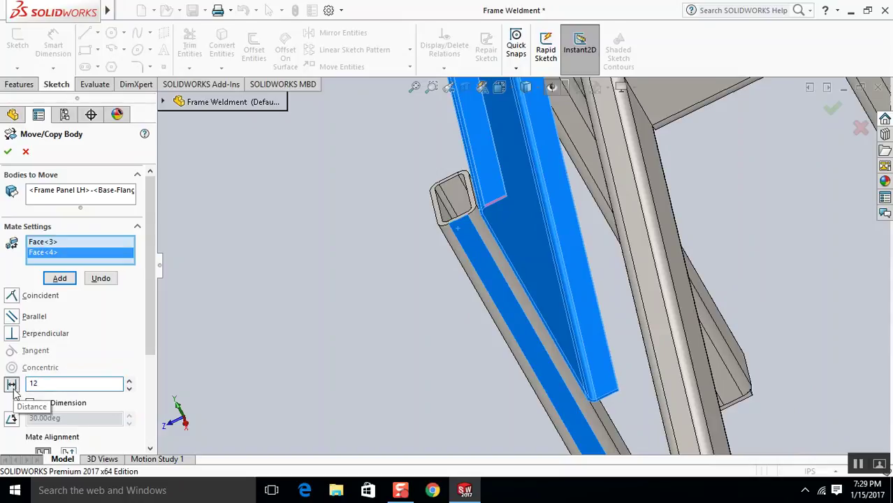
pyautogui.write('2')
pyautogui.press('Return')
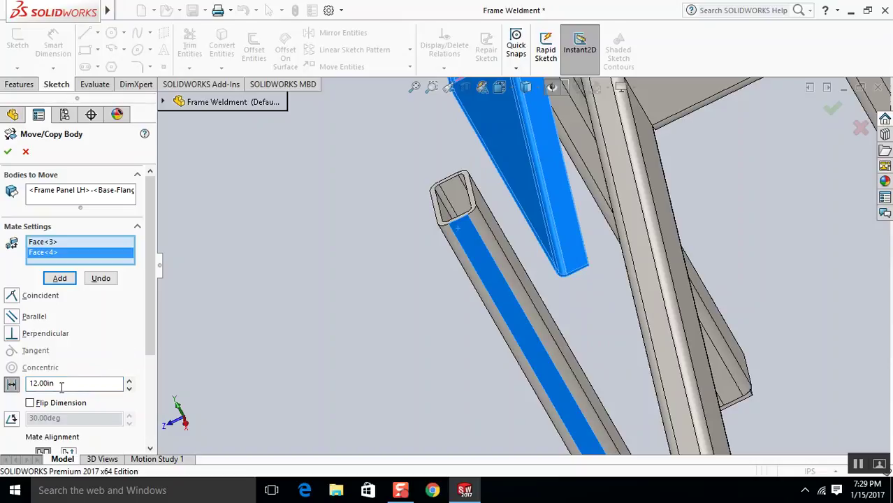
pyautogui.click(39, 407)
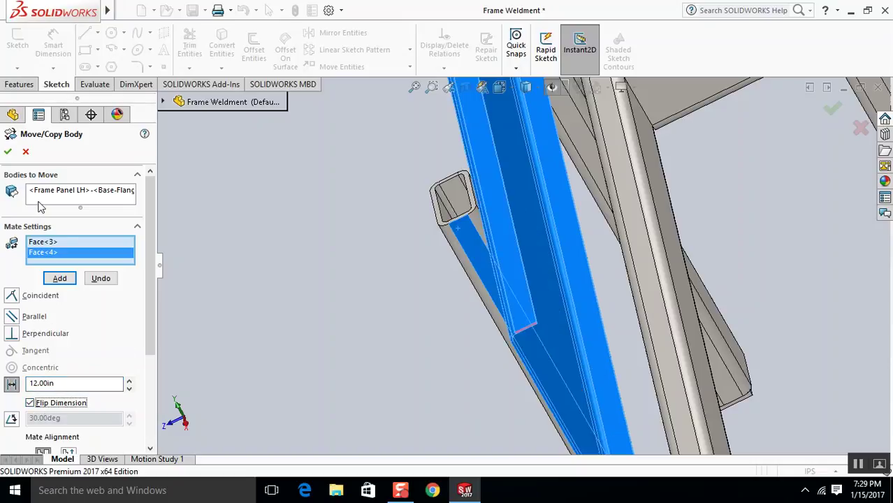
pyautogui.click(7, 152)
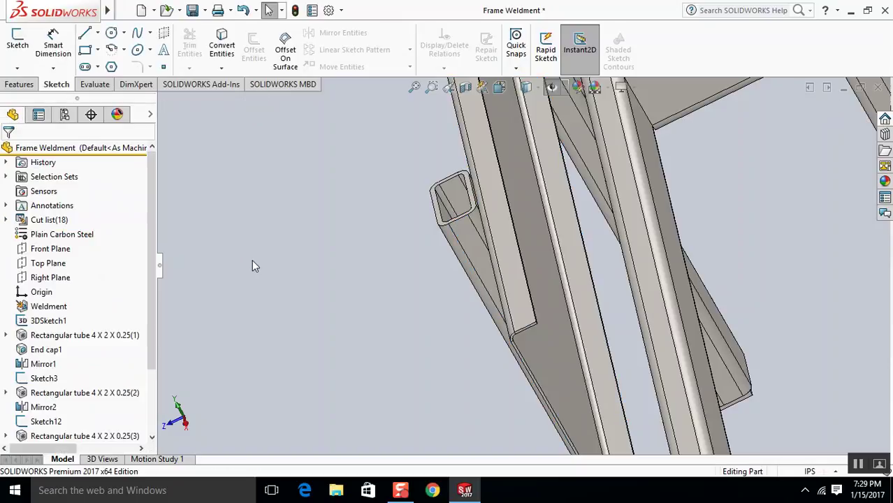
# Insert the Frame Panel RH part and drop it into the graphics area beside the frame
pyautogui.scroll(3, 275, 240)
pyautogui.scroll(2, 274, 239)
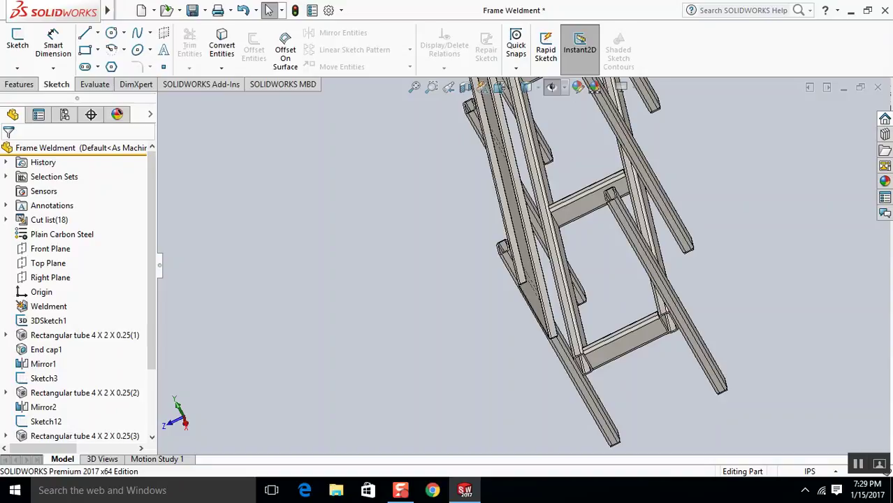
pyautogui.hotkey('ctrl', 'o')
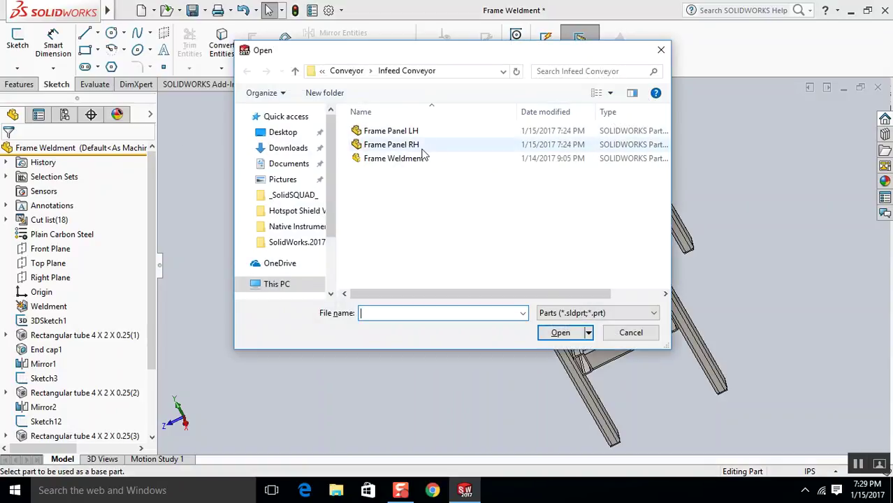
pyautogui.click(422, 148)
pyautogui.click(561, 333)
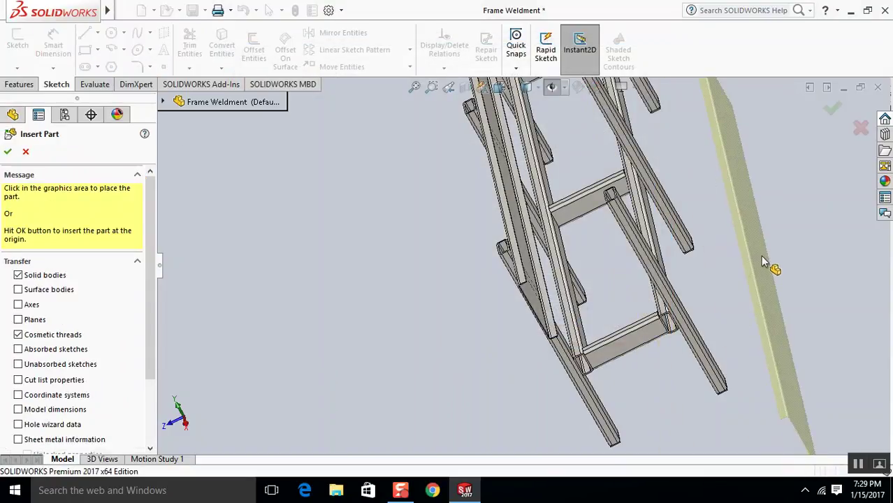
pyautogui.click(762, 262)
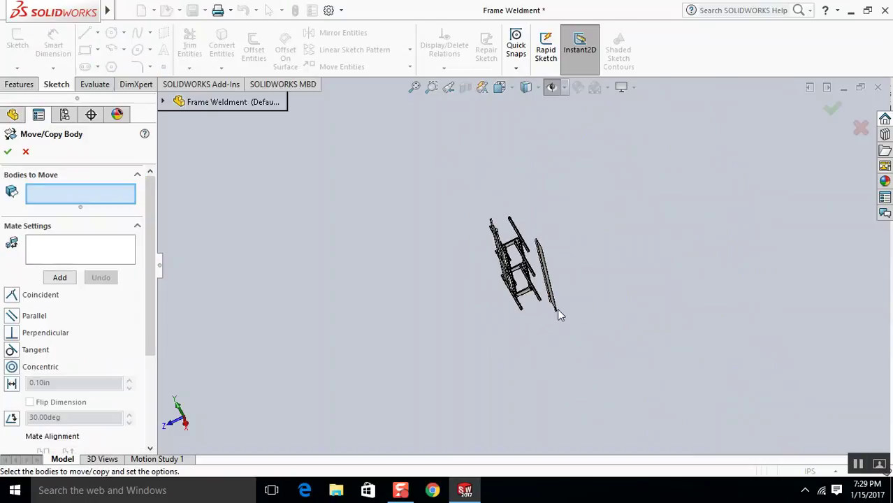
# Mate a Frame Panel RH face coincident to the frame tube's end face
pyautogui.scroll(-5, 522, 257)
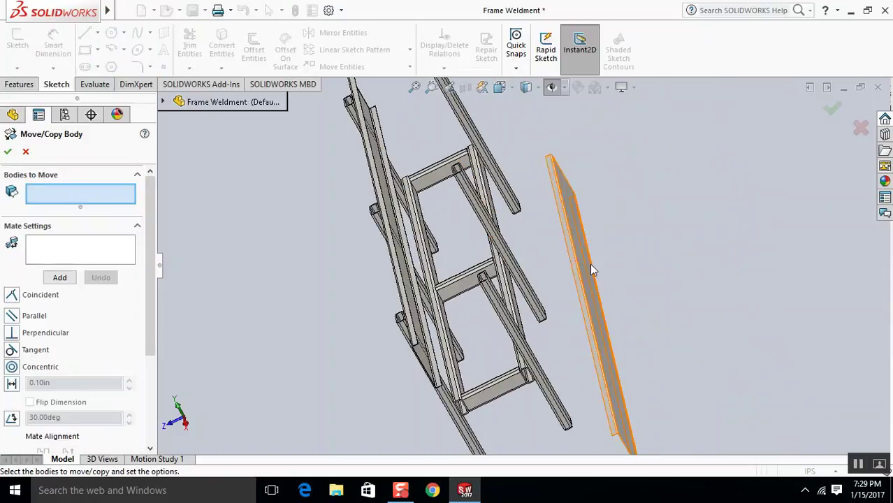
pyautogui.click(590, 264)
pyautogui.click(59, 252)
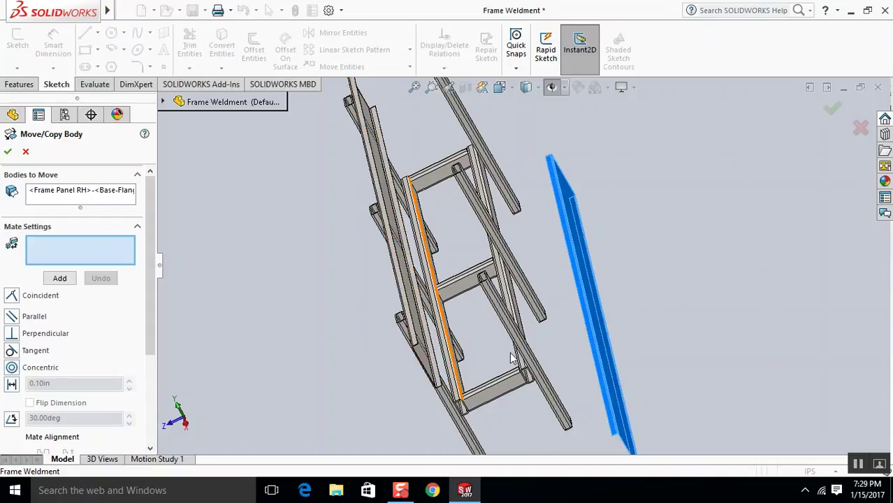
pyautogui.scroll(-2, 612, 349)
pyautogui.scroll(-2, 547, 329)
pyautogui.scroll(-2, 531, 334)
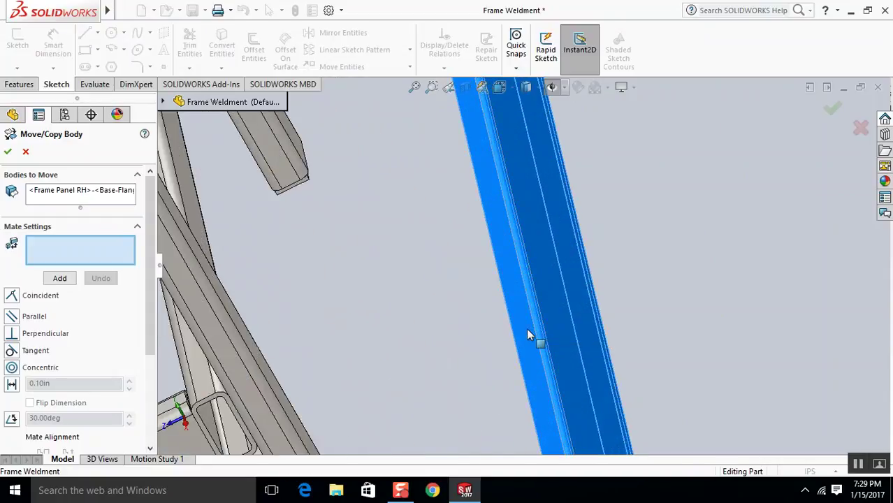
pyautogui.click(526, 328)
pyautogui.scroll(3, 457, 305)
pyautogui.scroll(-1, 356, 178)
pyautogui.scroll(-5, 357, 178)
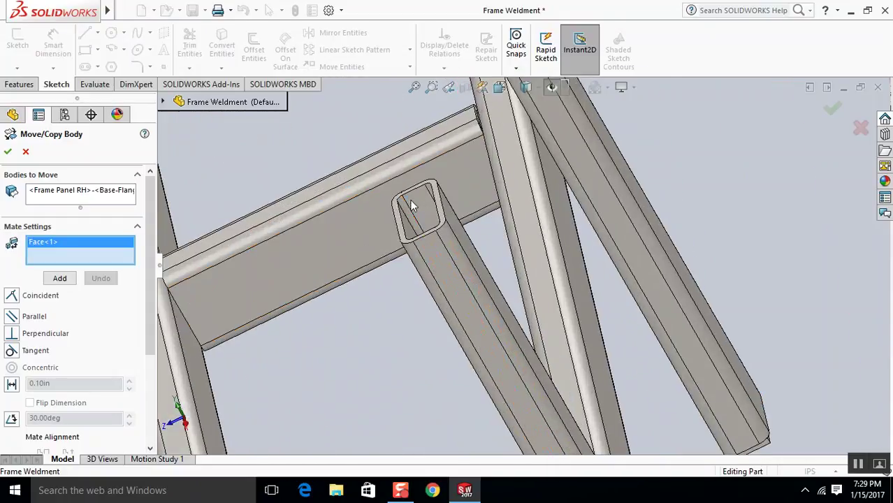
pyautogui.click(481, 212)
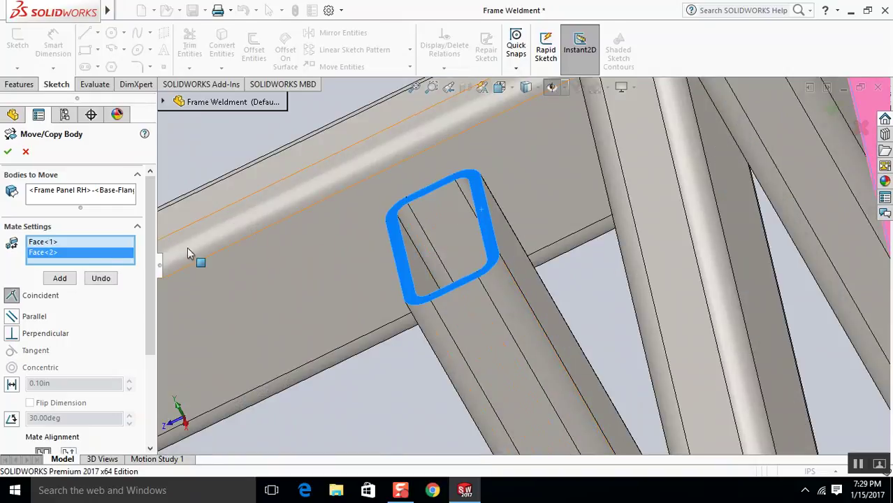
pyautogui.click(60, 278)
# Add a second coincident mate between the right-hand panel and a post face
pyautogui.scroll(2, 417, 308)
pyautogui.scroll(2, 418, 307)
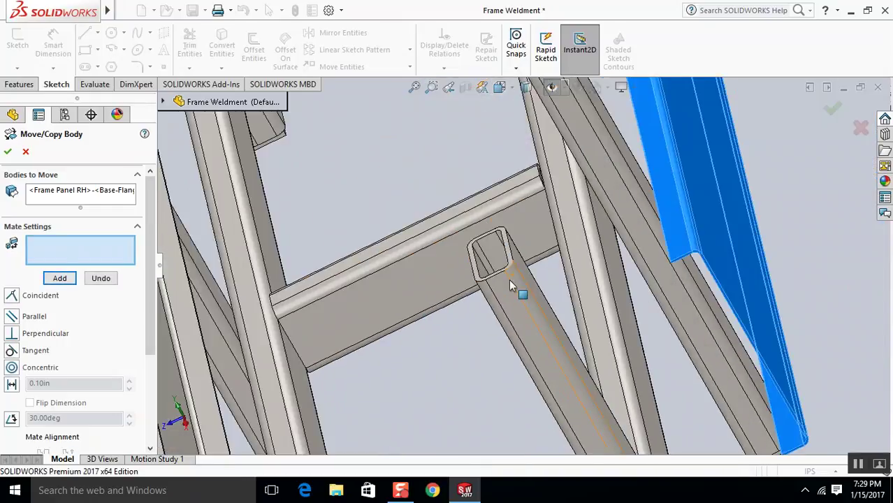
pyautogui.scroll(-1, 702, 264)
pyautogui.click(699, 252)
pyautogui.moveTo(559, 310); pyautogui.dragTo(777, 256, button='middle')
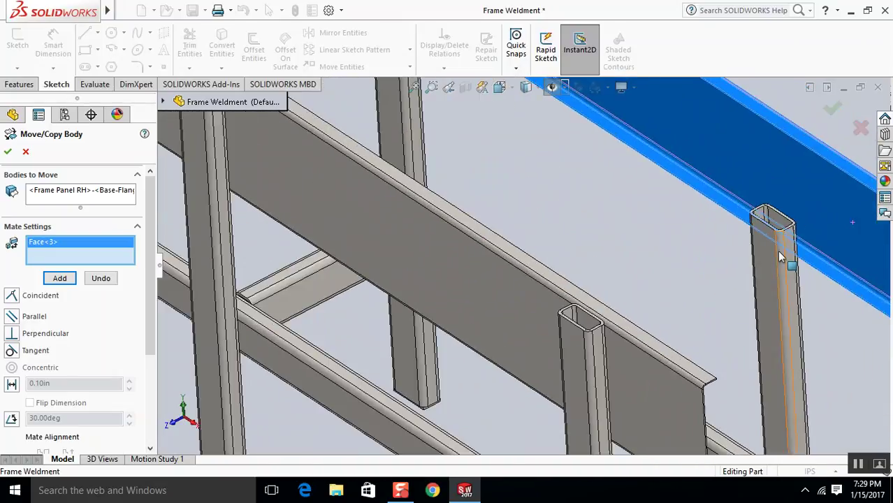
pyautogui.click(782, 253)
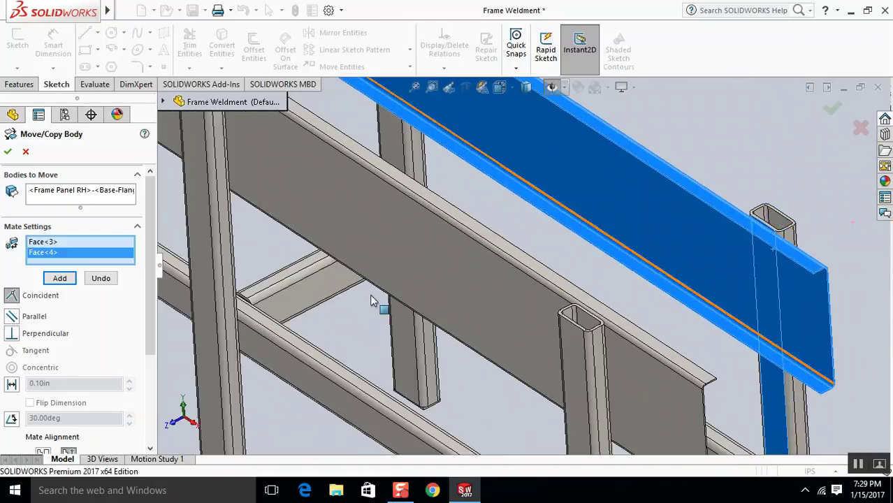
pyautogui.click(59, 278)
# Mate a flange face to the right-hand panel's matching flange face and confirm the move
pyautogui.scroll(2, 726, 392)
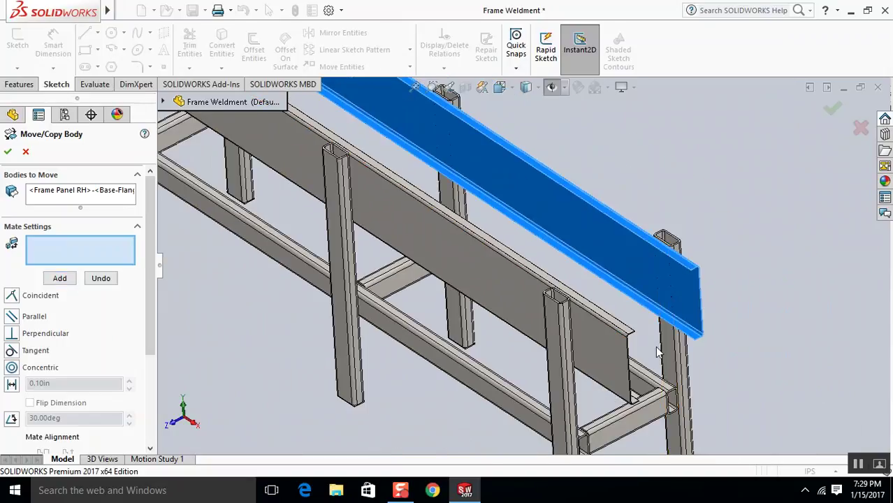
pyautogui.scroll(-5, 620, 323)
pyautogui.scroll(-3, 520, 285)
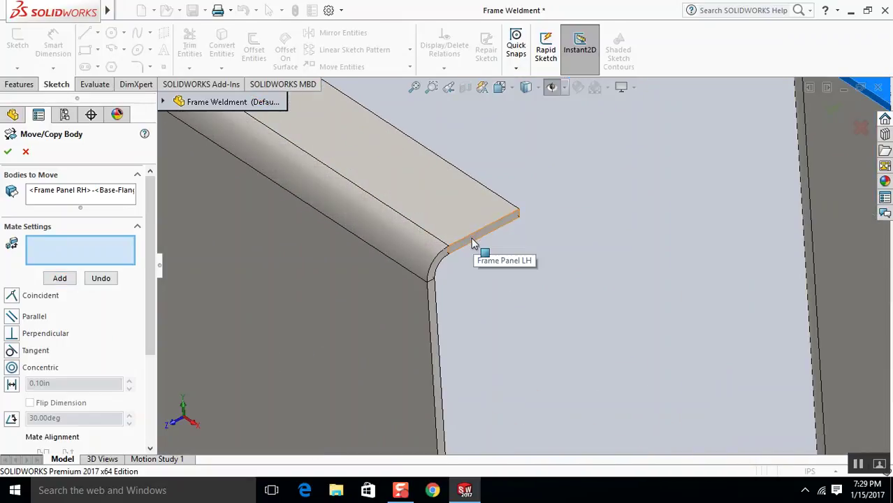
pyautogui.click(479, 248)
pyautogui.scroll(4, 575, 216)
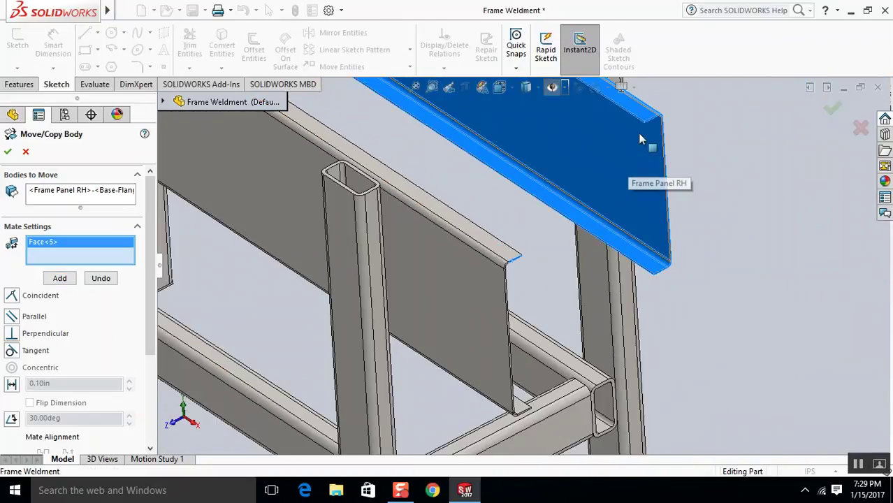
pyautogui.scroll(-5, 638, 132)
pyautogui.click(558, 237)
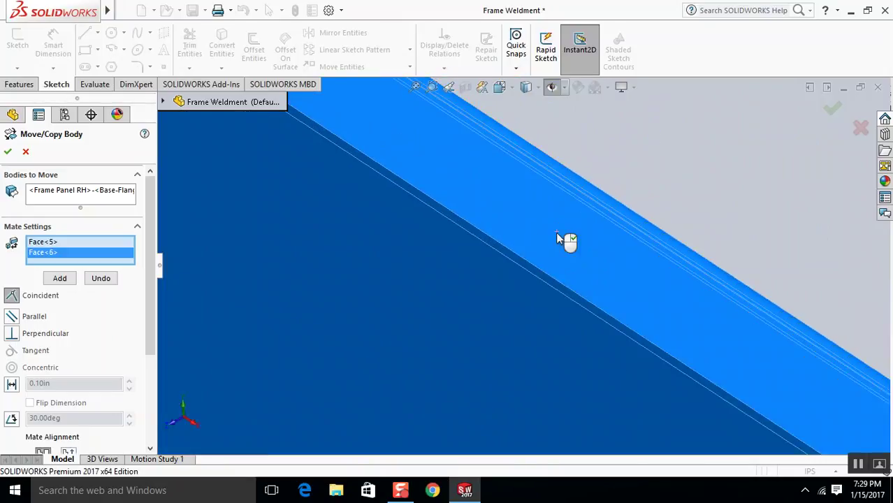
pyautogui.scroll(4, 464, 273)
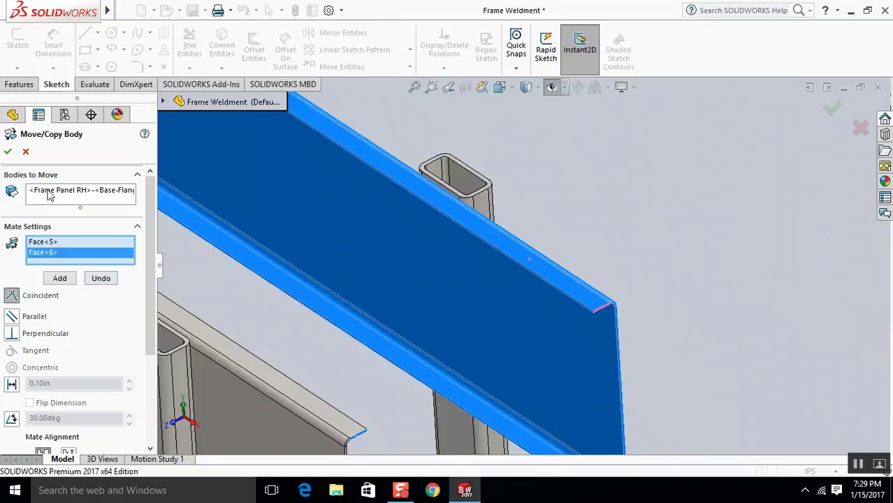
pyautogui.click(9, 147)
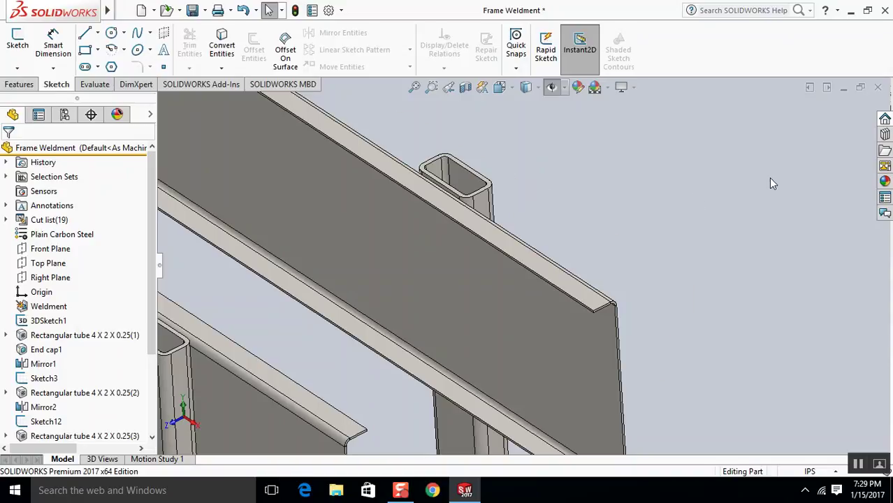
# Switch to Isometric view and save the Frame Weldment part
pyautogui.hotkey('ctrl', '7')
pyautogui.moveTo(56, 10)
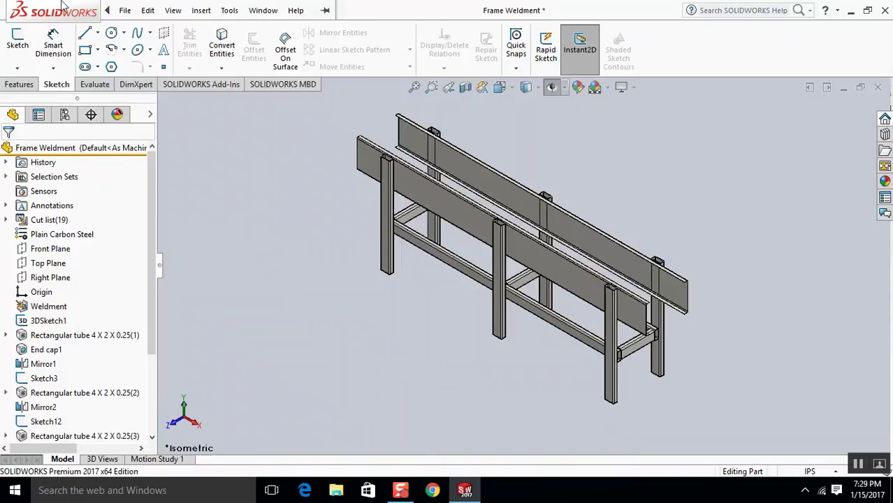
pyautogui.click(124, 10)
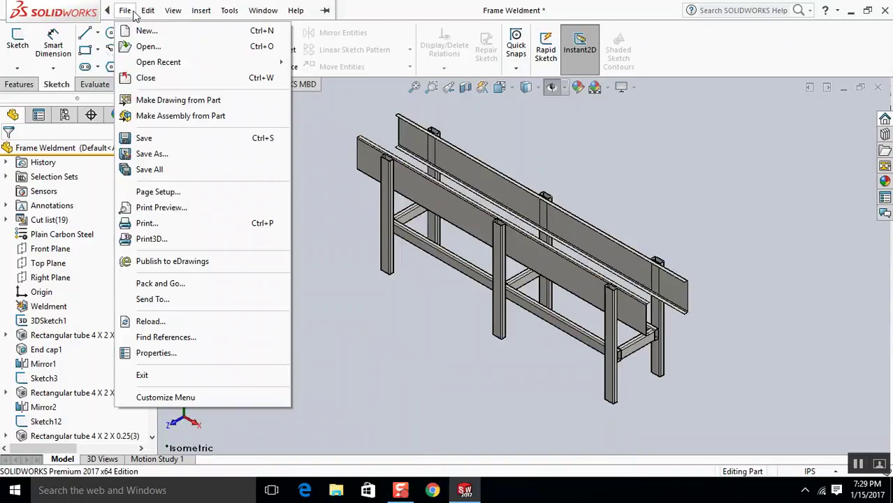
pyautogui.click(143, 138)
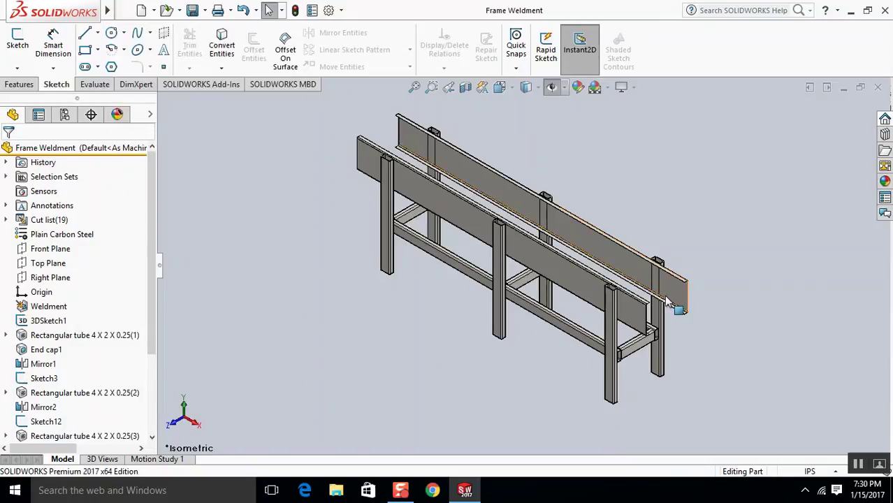
pyautogui.scroll(2, 666, 295)
pyautogui.scroll(-6, 629, 297)
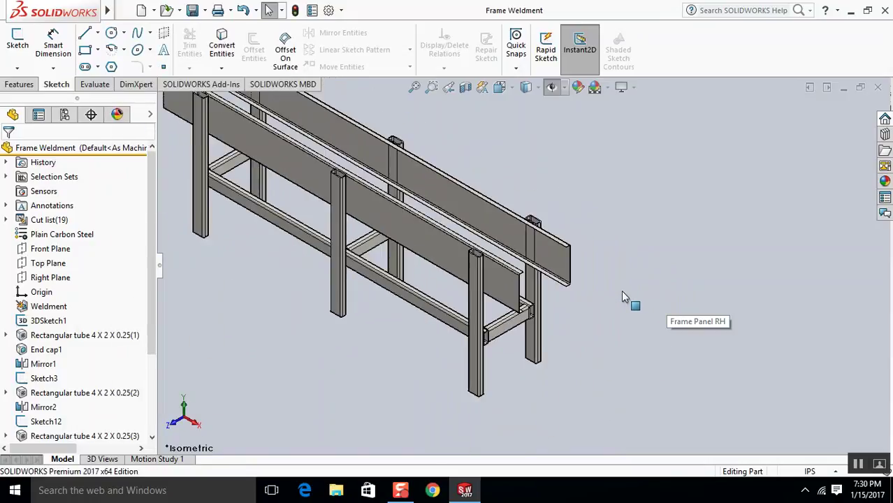
pyautogui.scroll(3, 621, 293)
pyautogui.scroll(2, 609, 292)
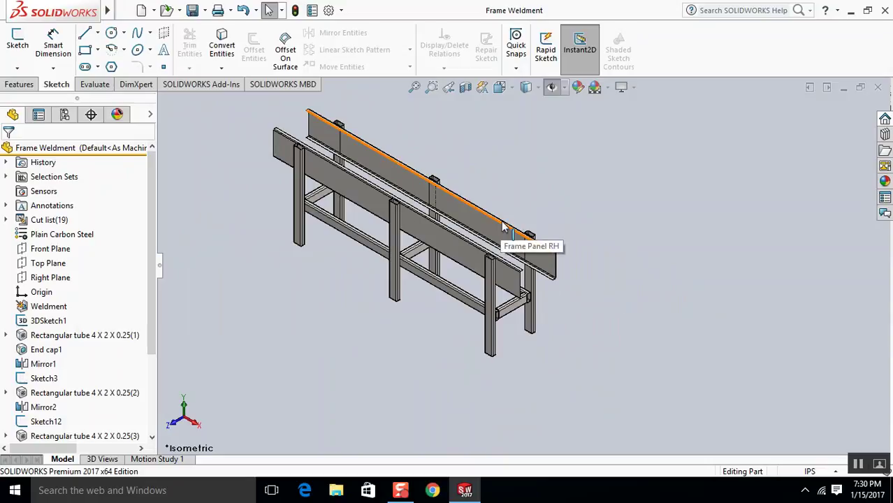
pyautogui.scroll(-2, 553, 261)
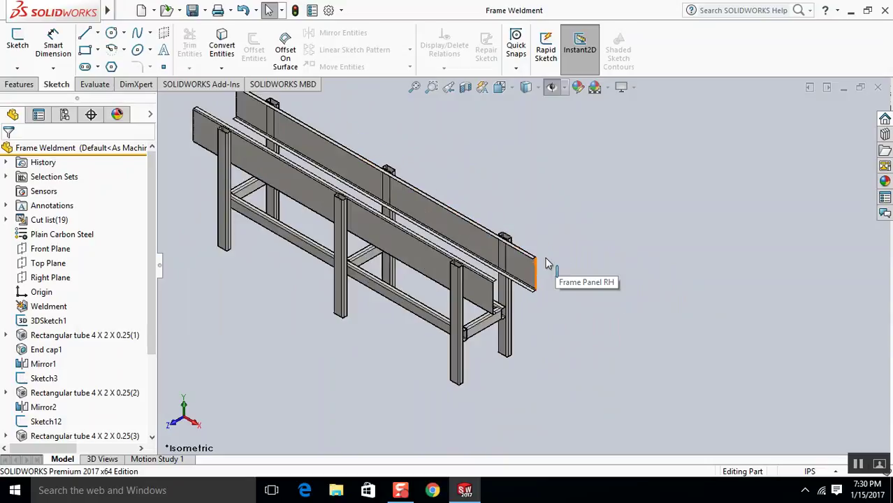
pyautogui.scroll(3, 517, 278)
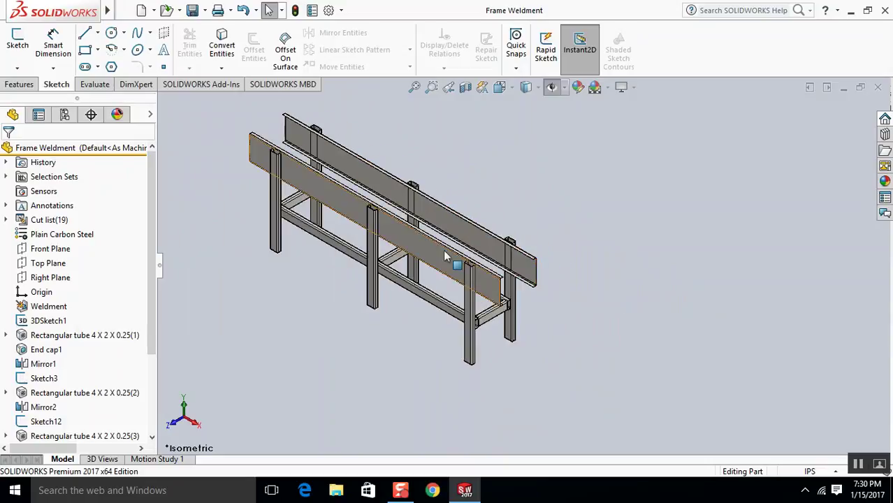
pyautogui.moveTo(458, 256); pyautogui.dragTo(497, 288, button='middle')
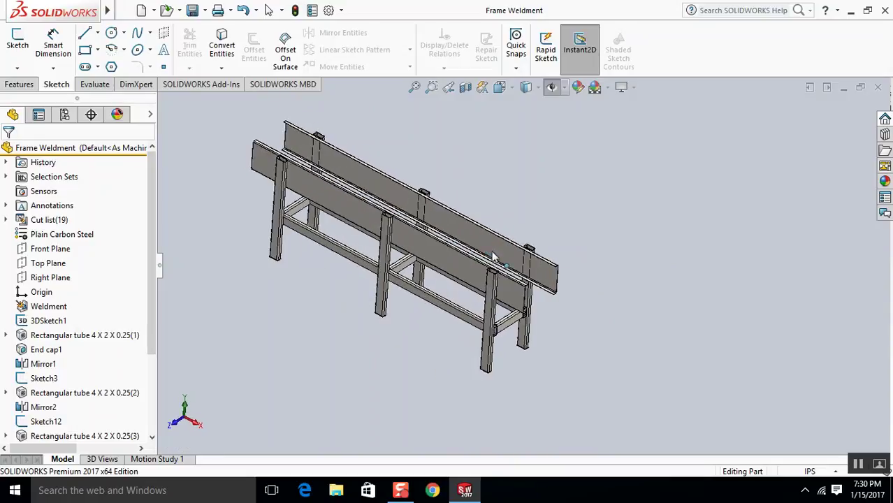
pyautogui.scroll(-4, 502, 293)
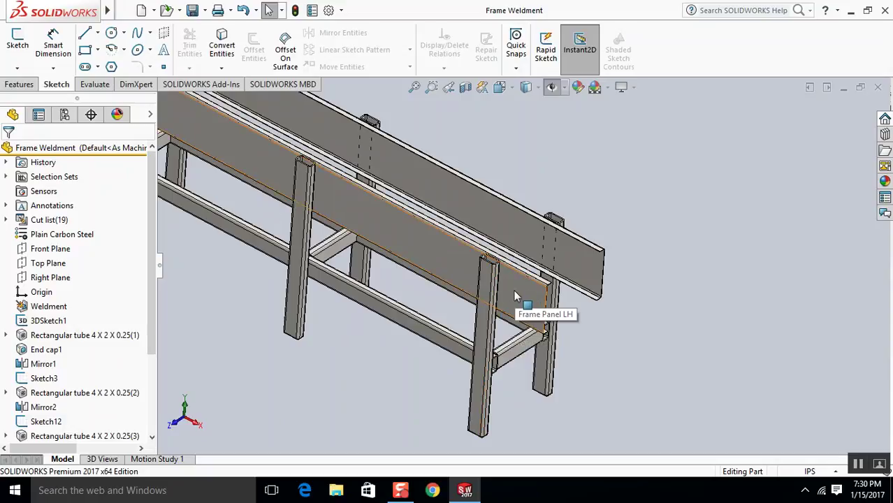
pyautogui.scroll(4, 505, 295)
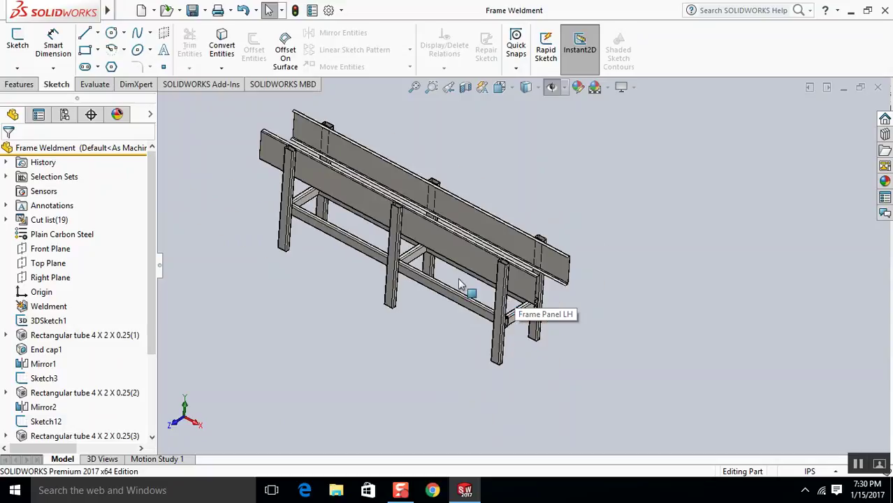
pyautogui.scroll(-2, 273, 112)
pyautogui.press('f')
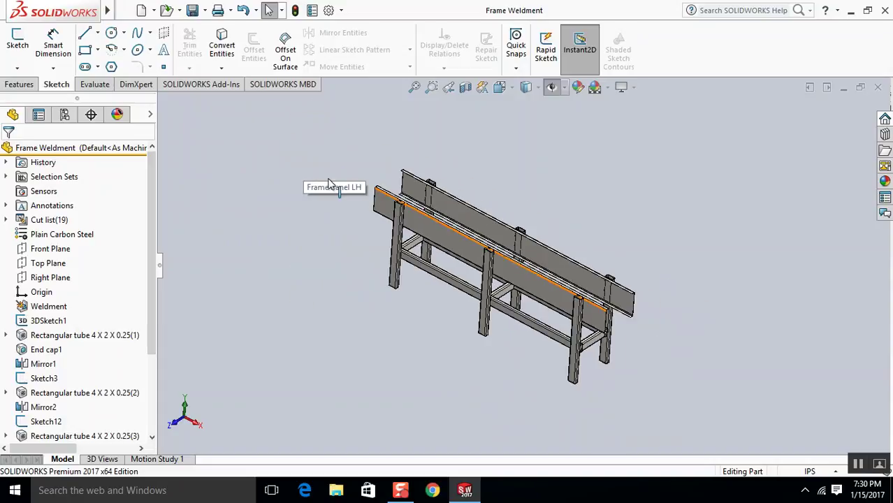
pyautogui.scroll(-2, 413, 182)
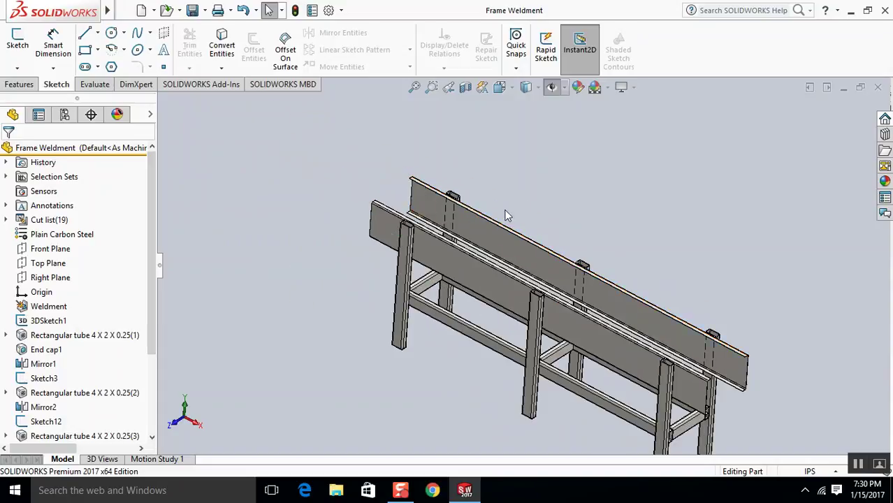
pyautogui.scroll(2, 443, 211)
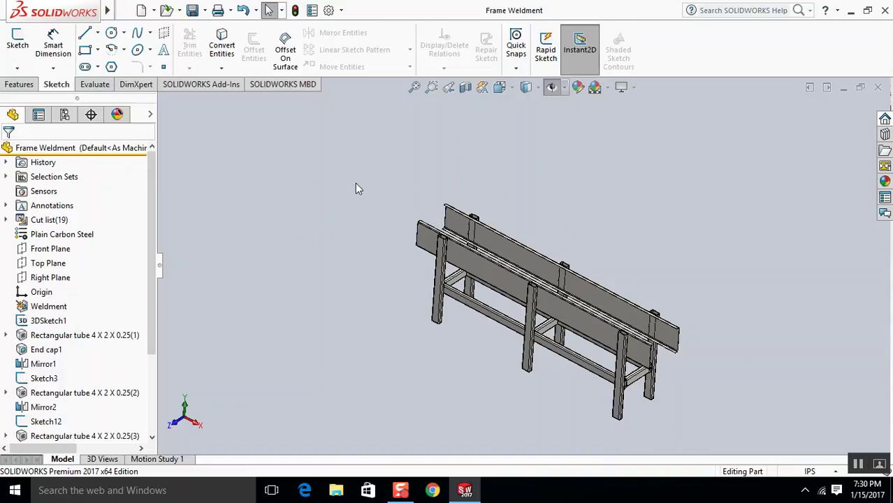
pyautogui.scroll(-2, 412, 224)
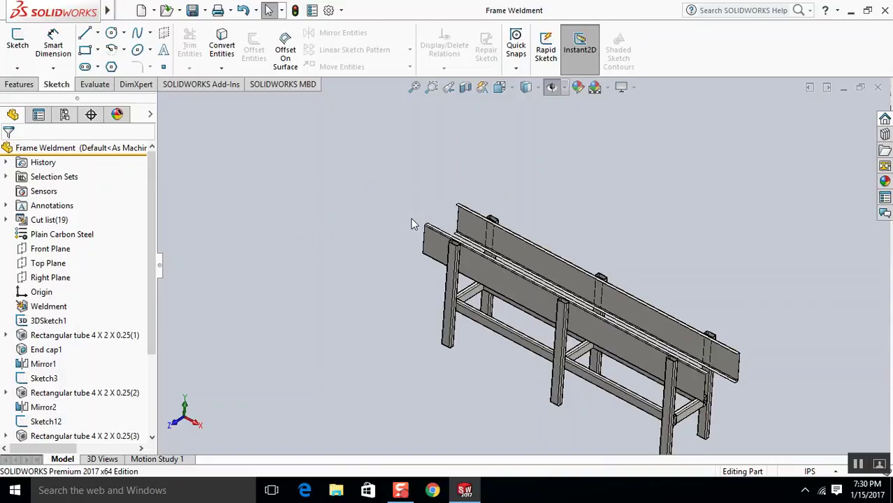
pyautogui.scroll(3, 467, 213)
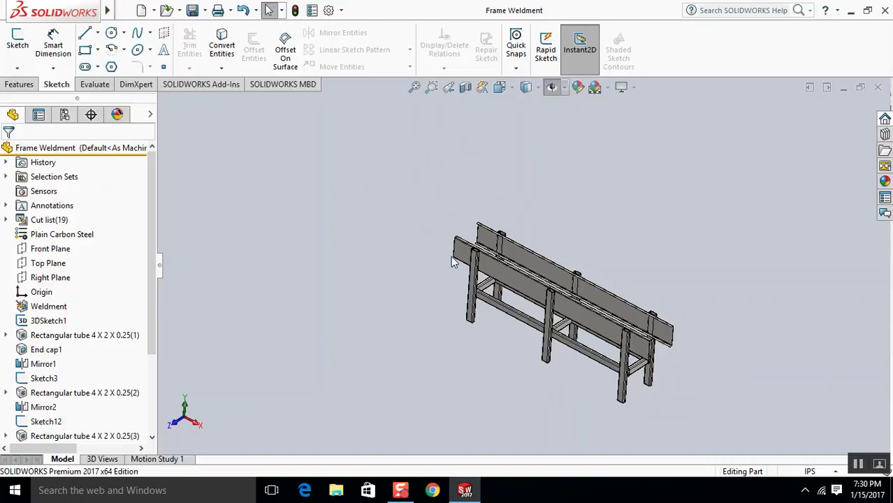
pyautogui.hotkey('ctrl', '7')
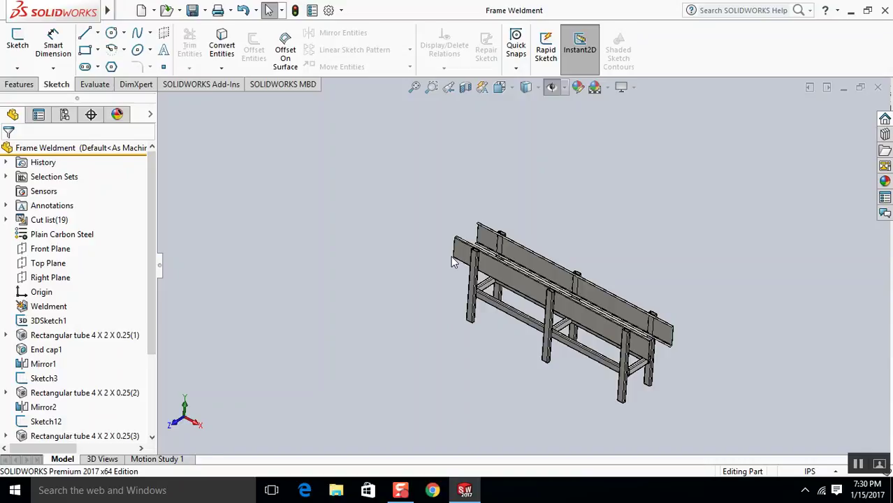